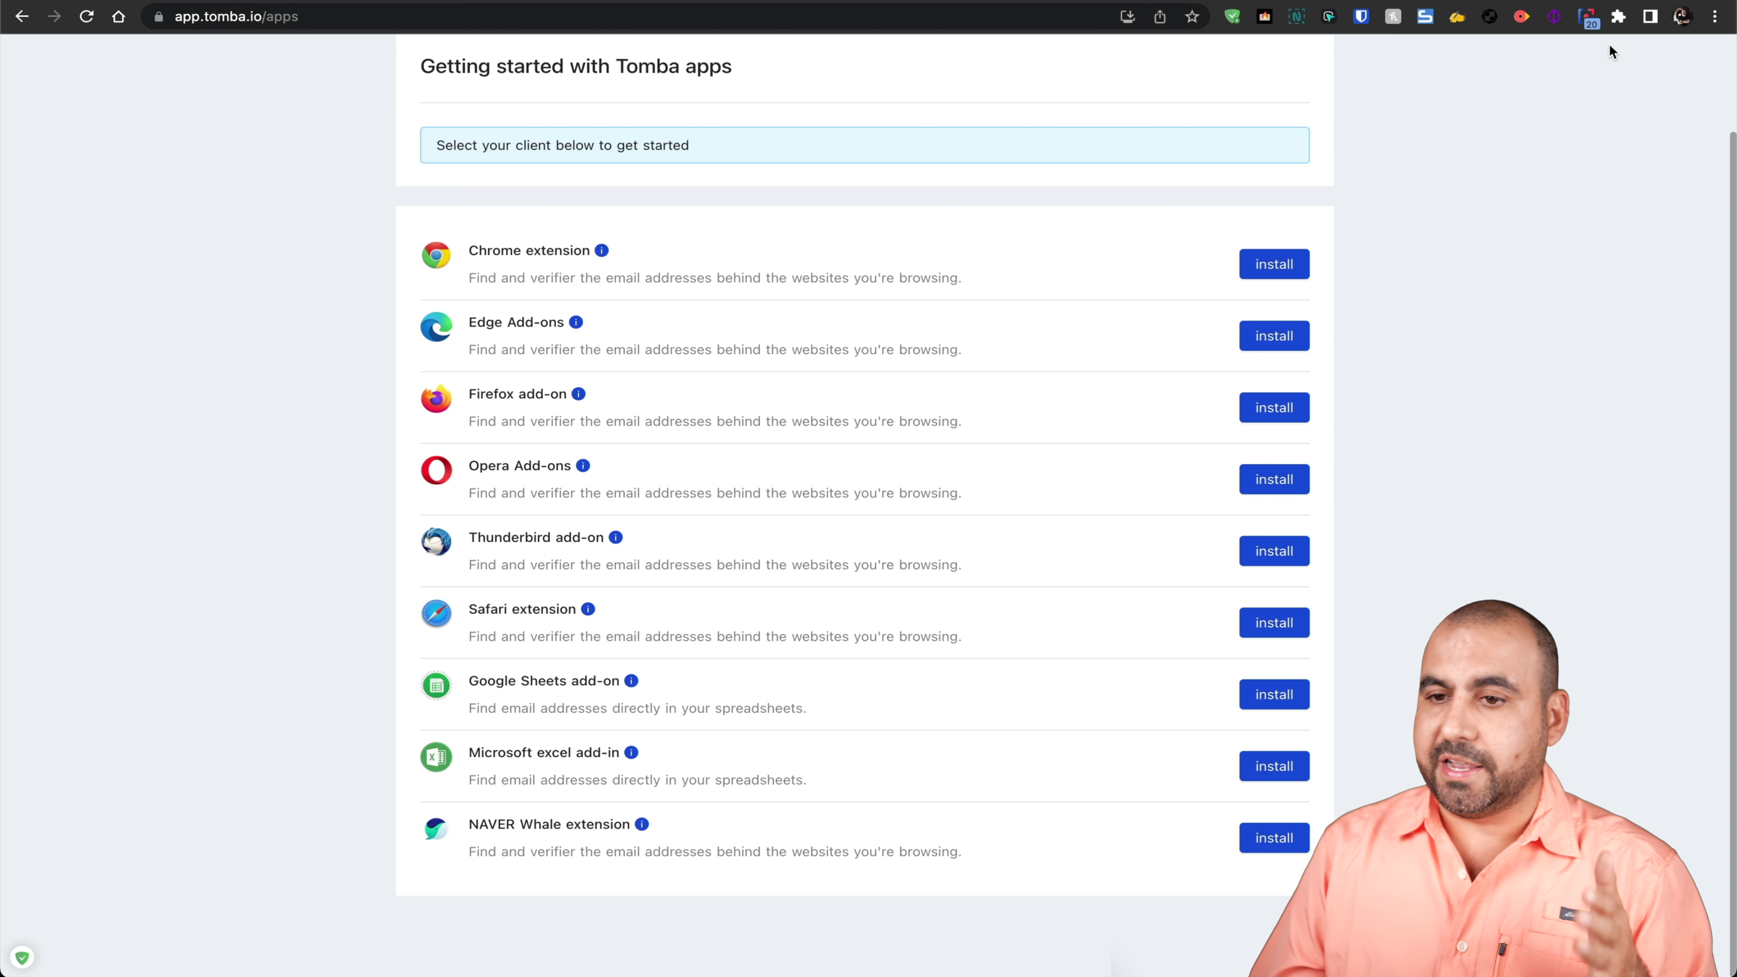
Step: Use the Tomba extension to look up email addresses for the current site and saasmaster.net
left_click(1589, 18)
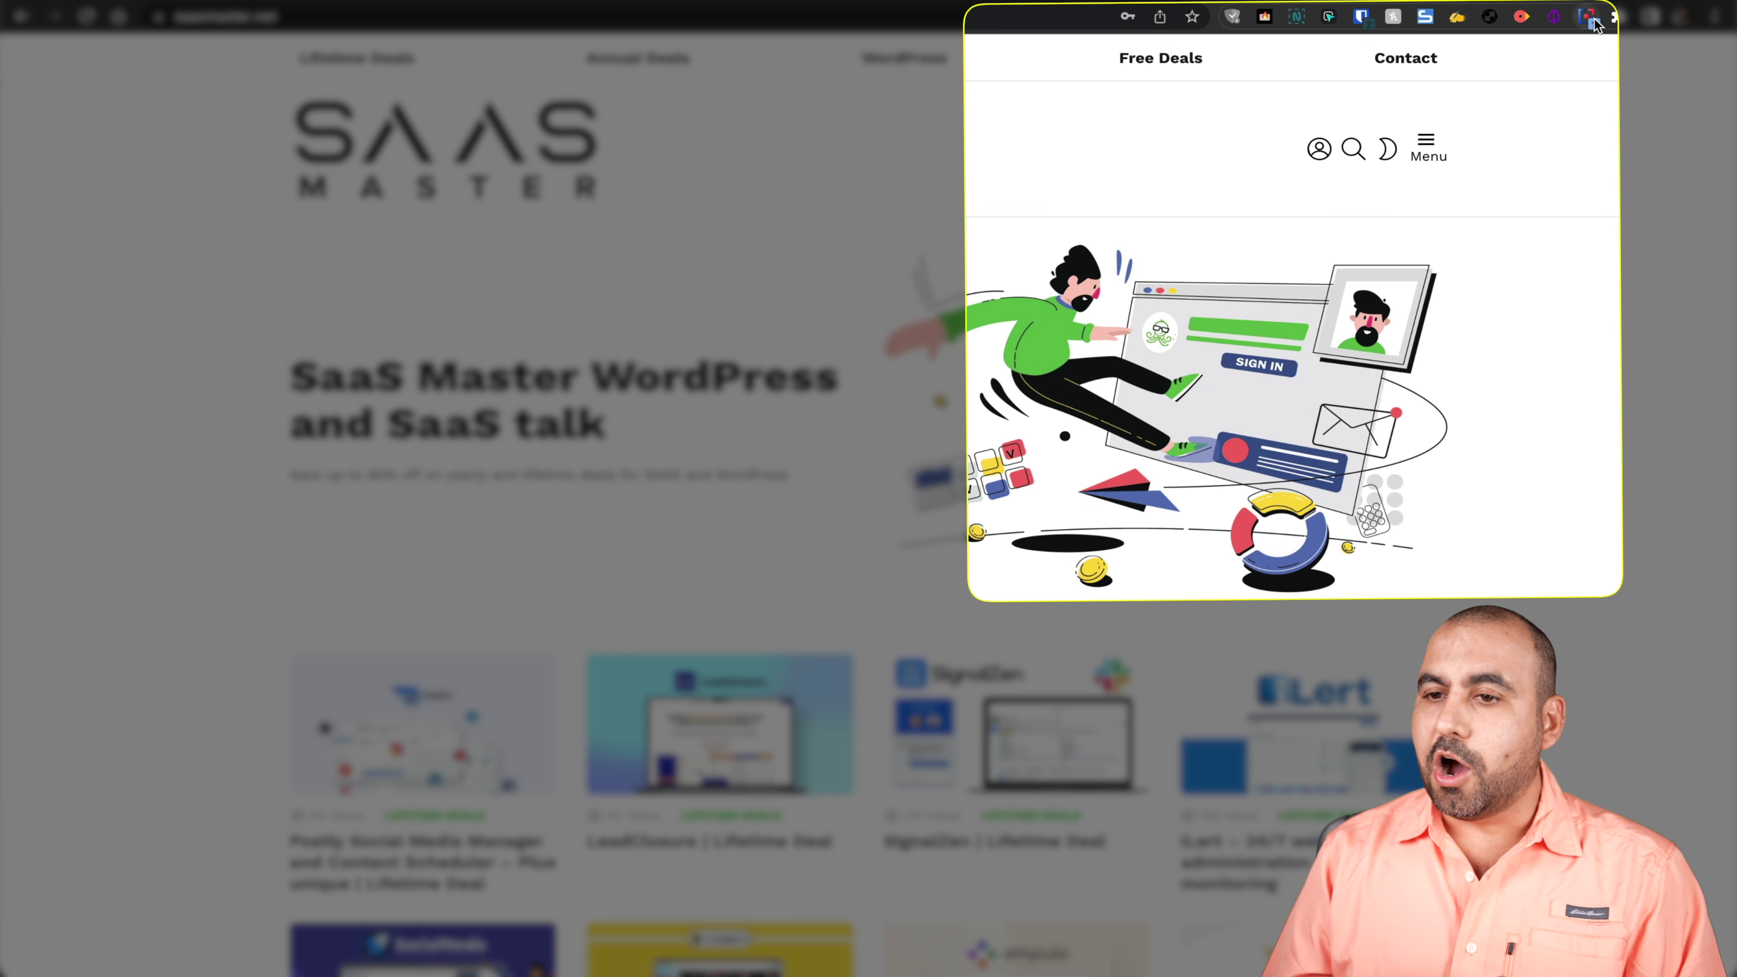
left_click(1590, 18)
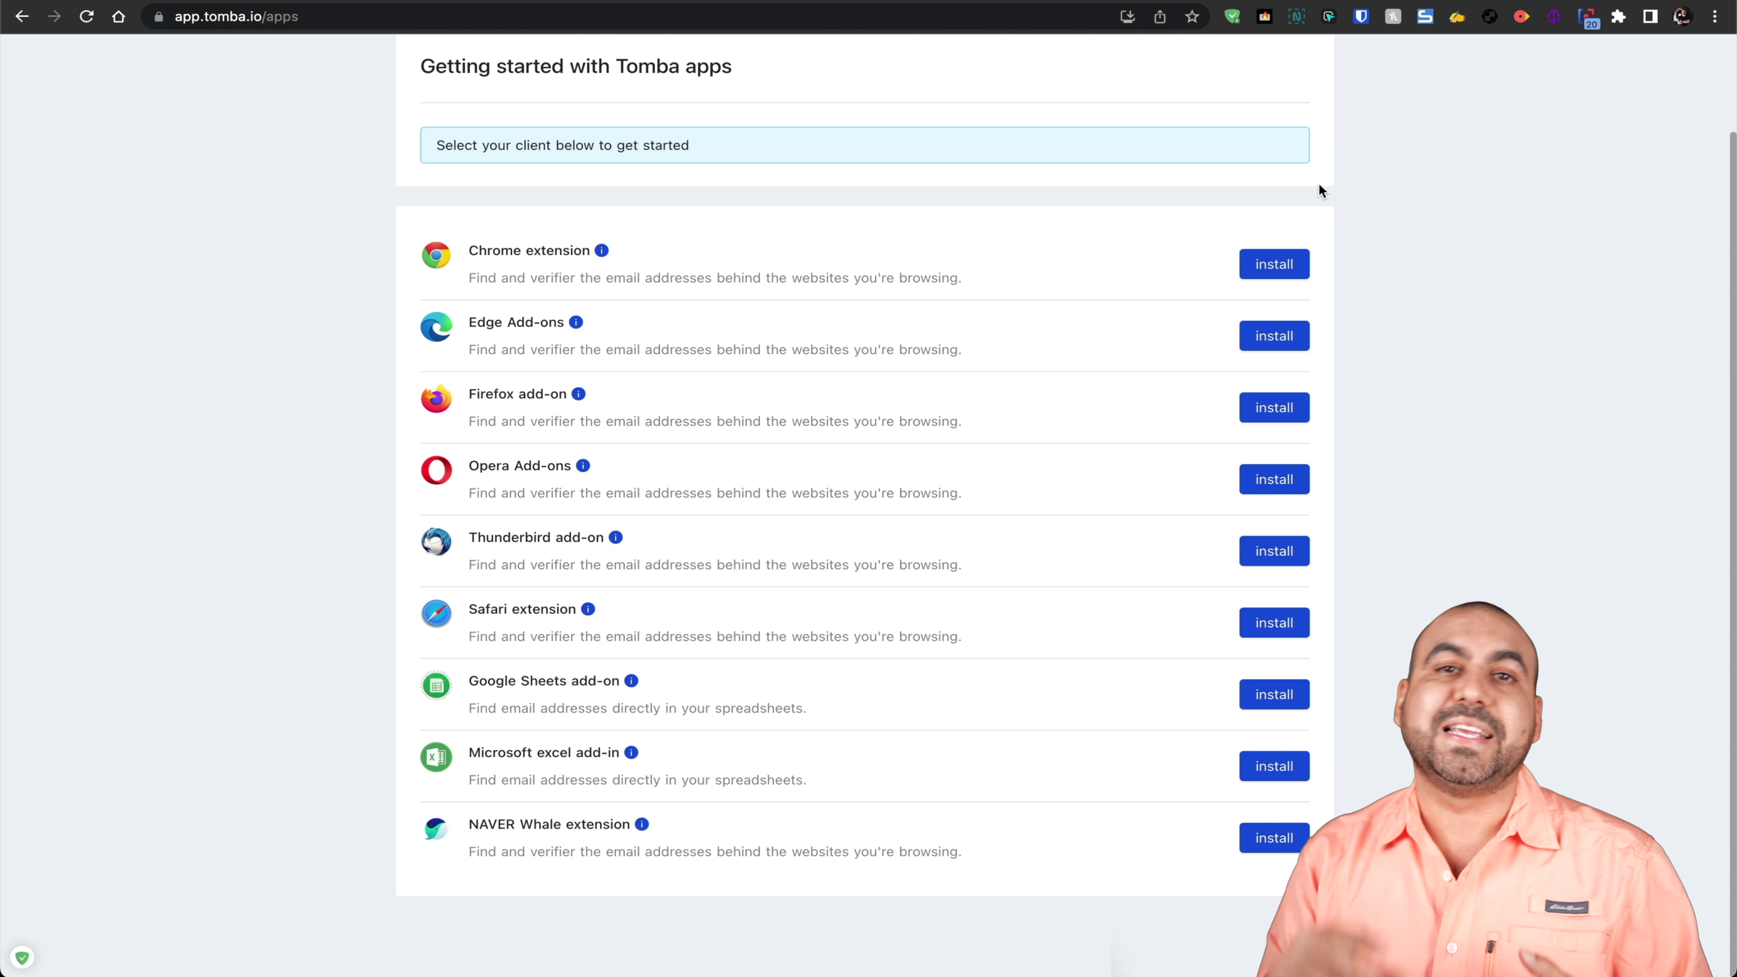
scroll(1318, 181, "up", 3)
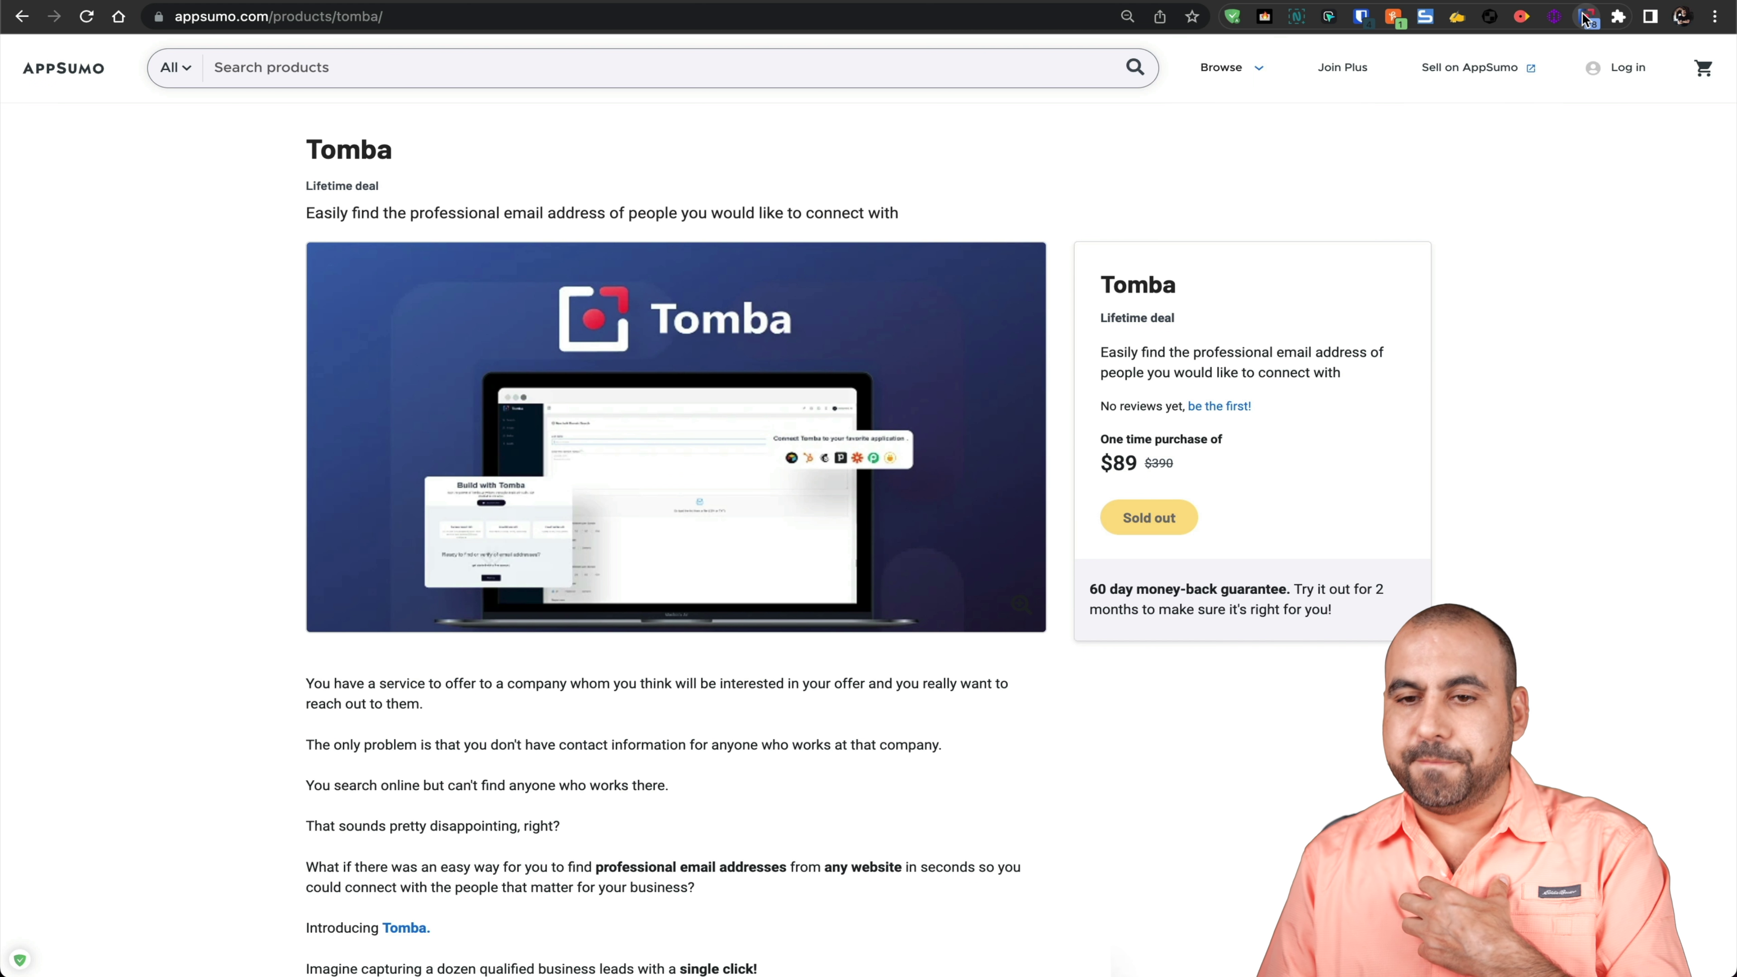
Step: List the 78 appsumo.com addresses, copy the CEO's email and expand its 8 sources
left_click(1584, 16)
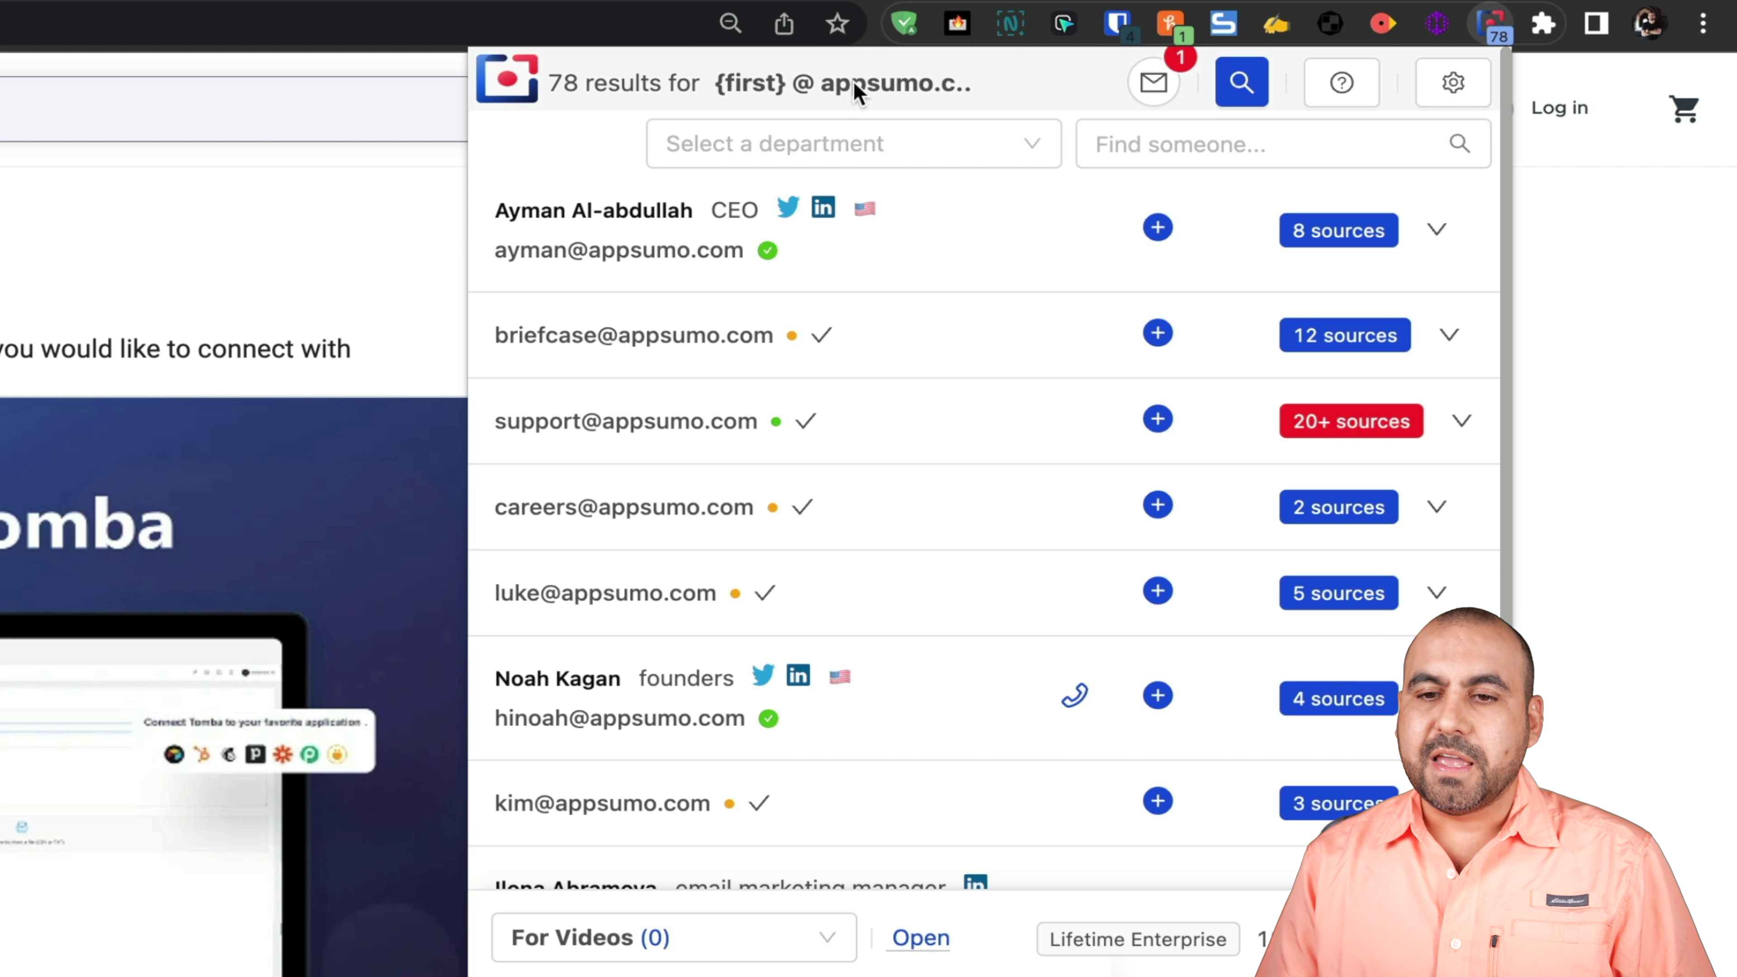
mouse_move(904, 88)
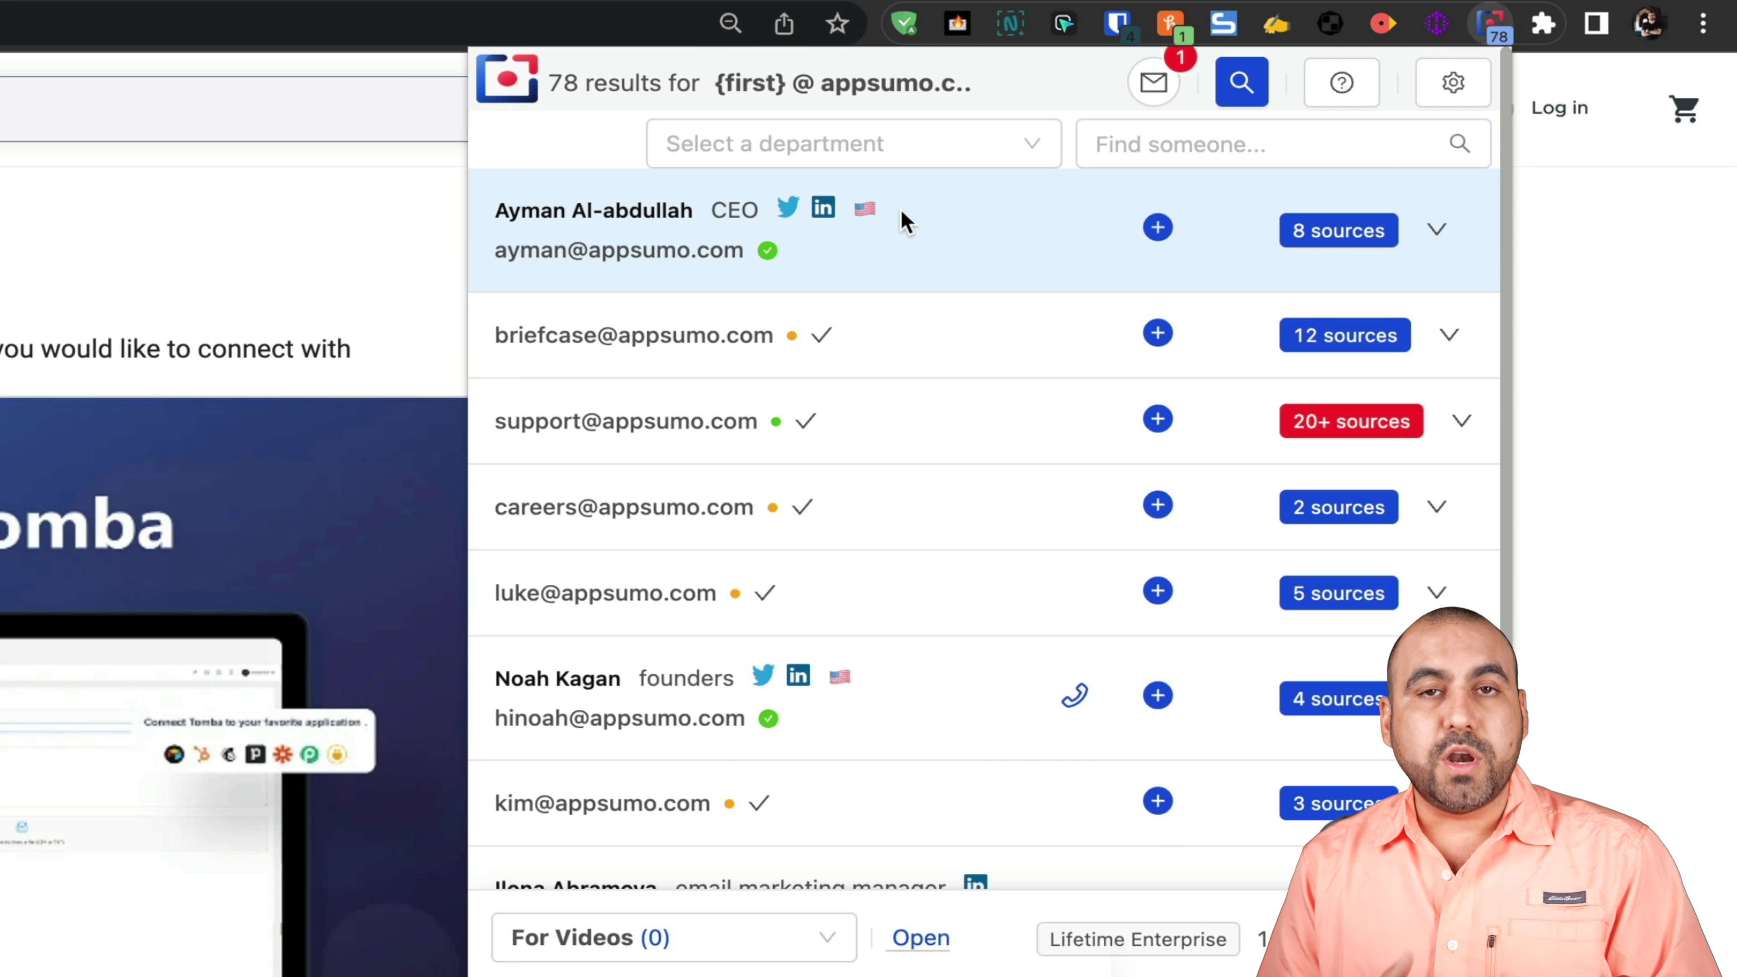
left_click(653, 257)
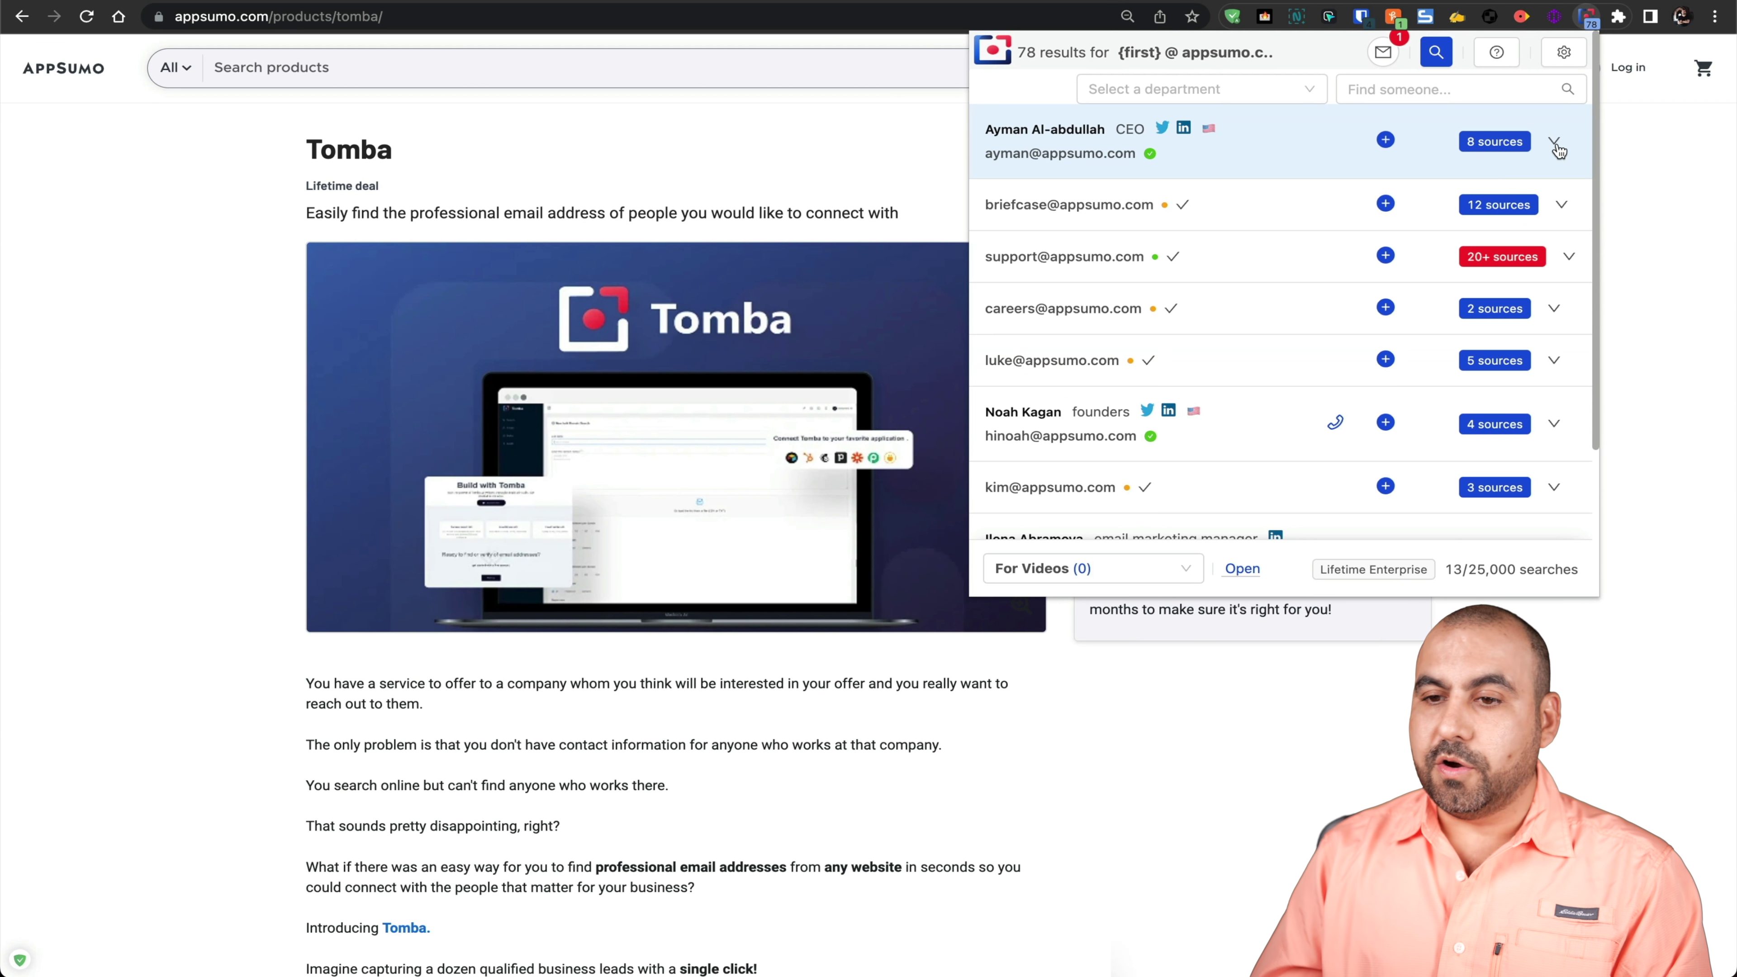
left_click(1437, 229)
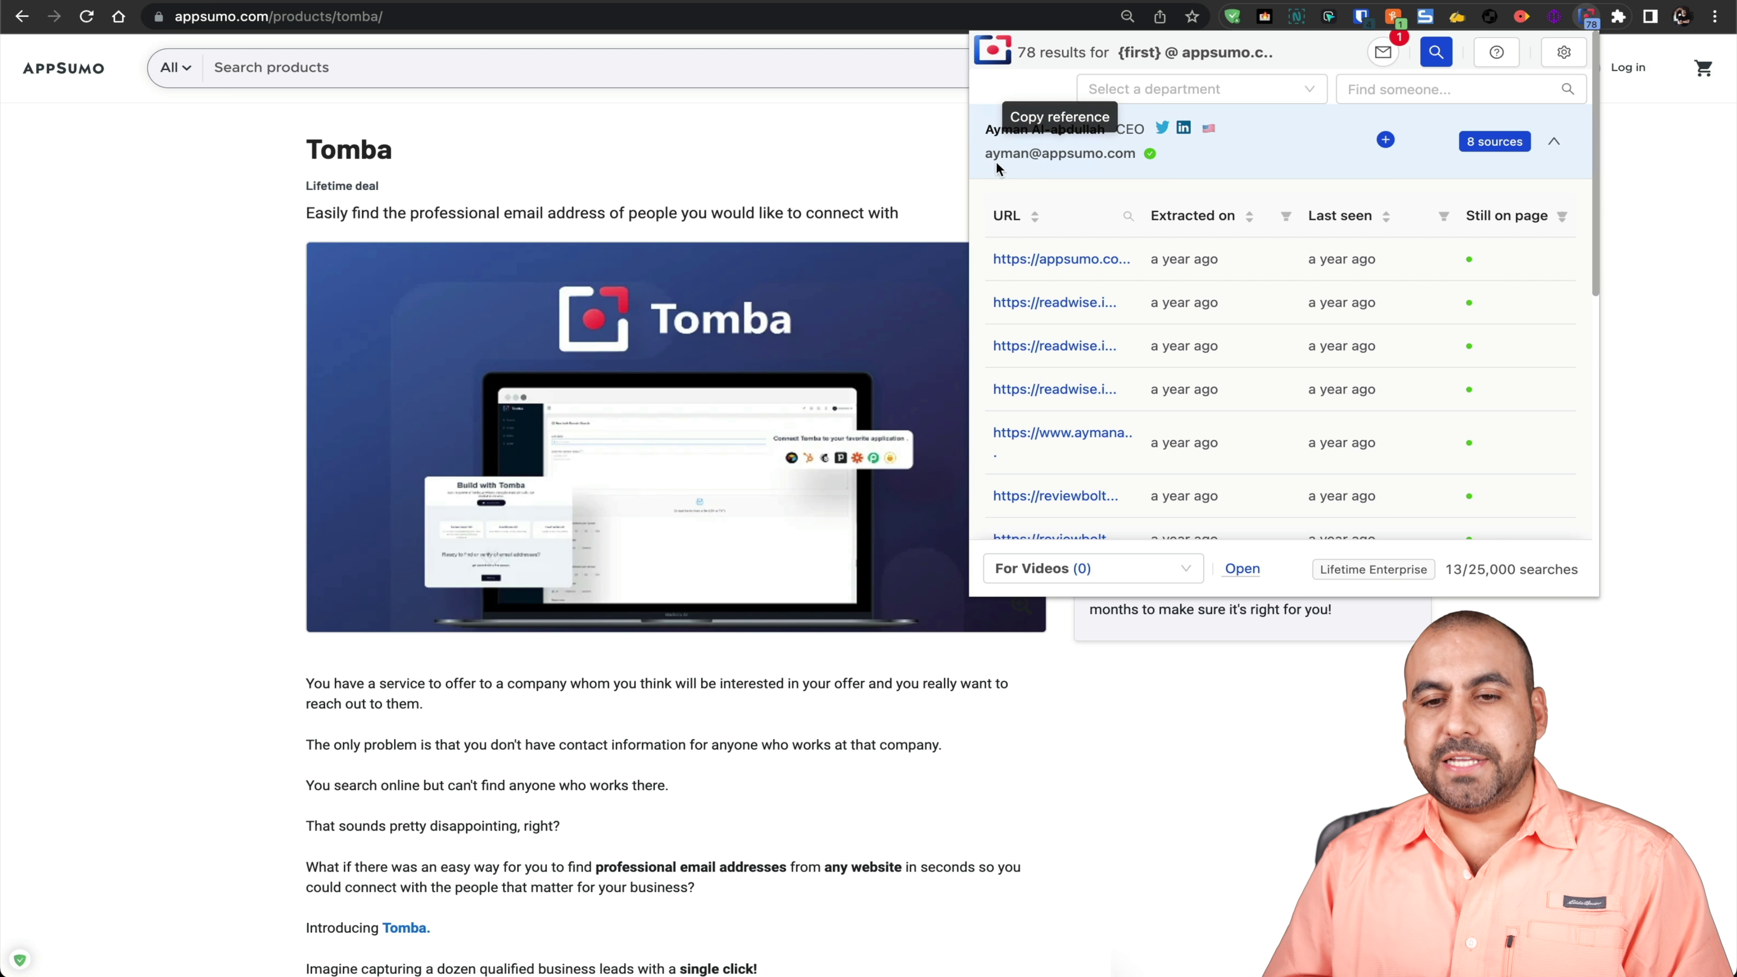
Step: Scroll through the CEO's 8-source table with its extraction and last-seen dates
scroll(1310, 261, "down", 2)
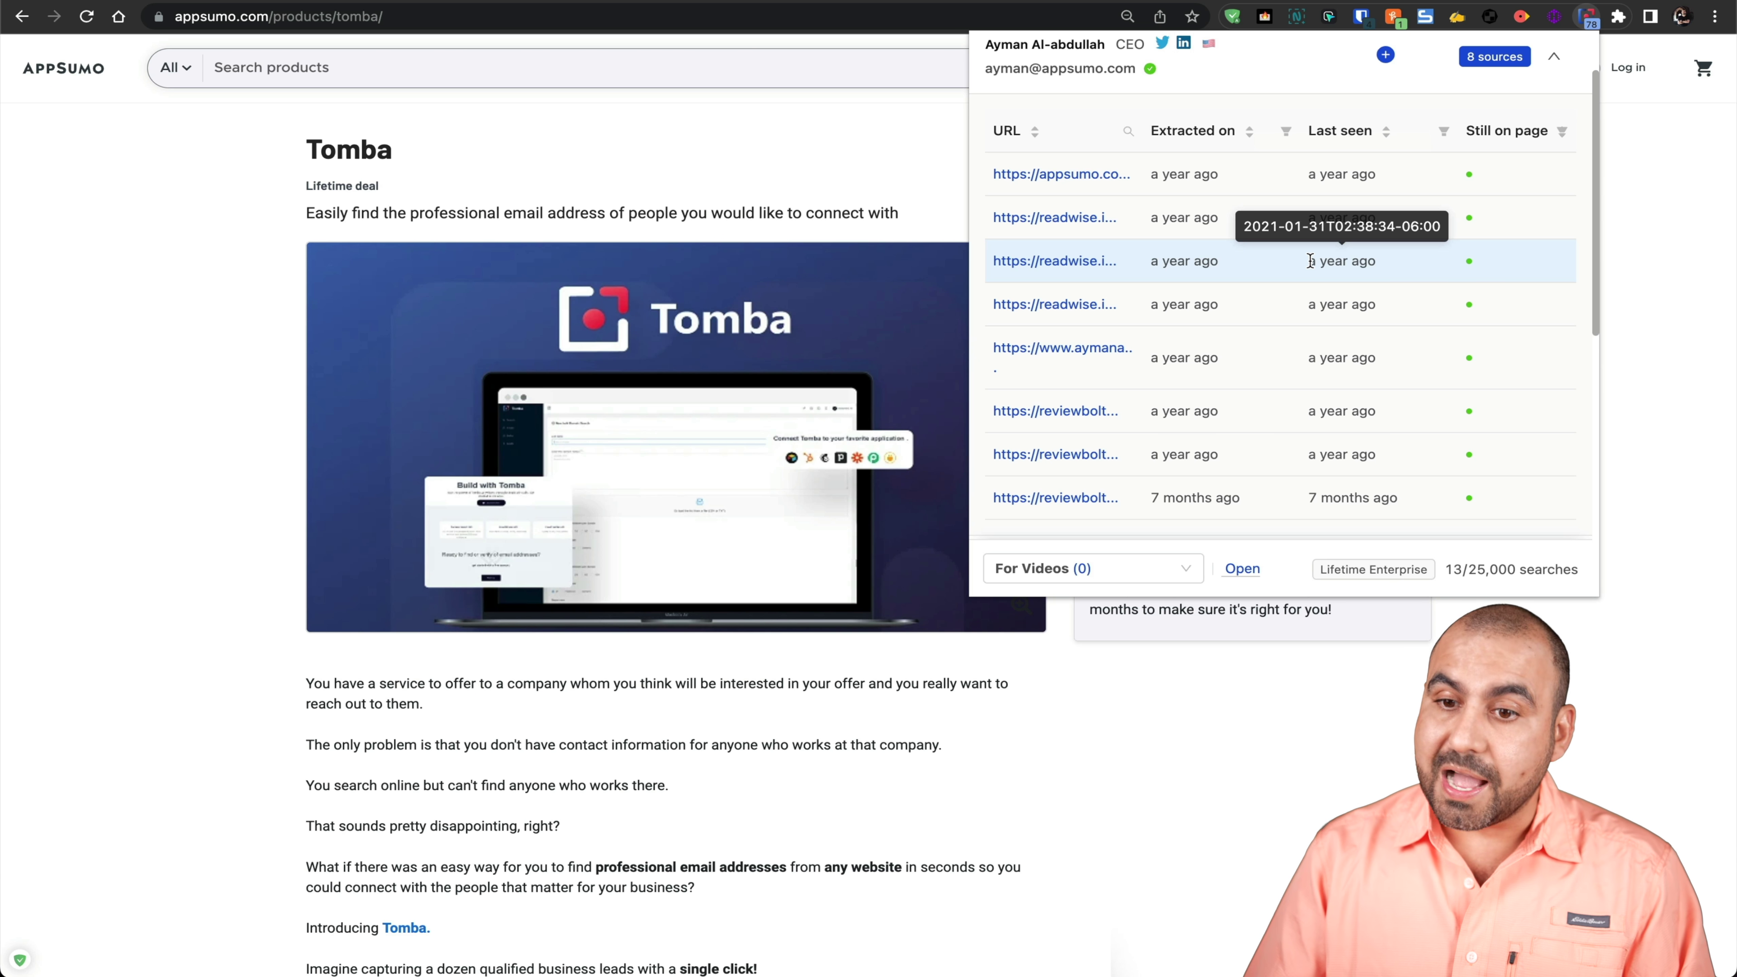
scroll(1309, 287, "up", 2)
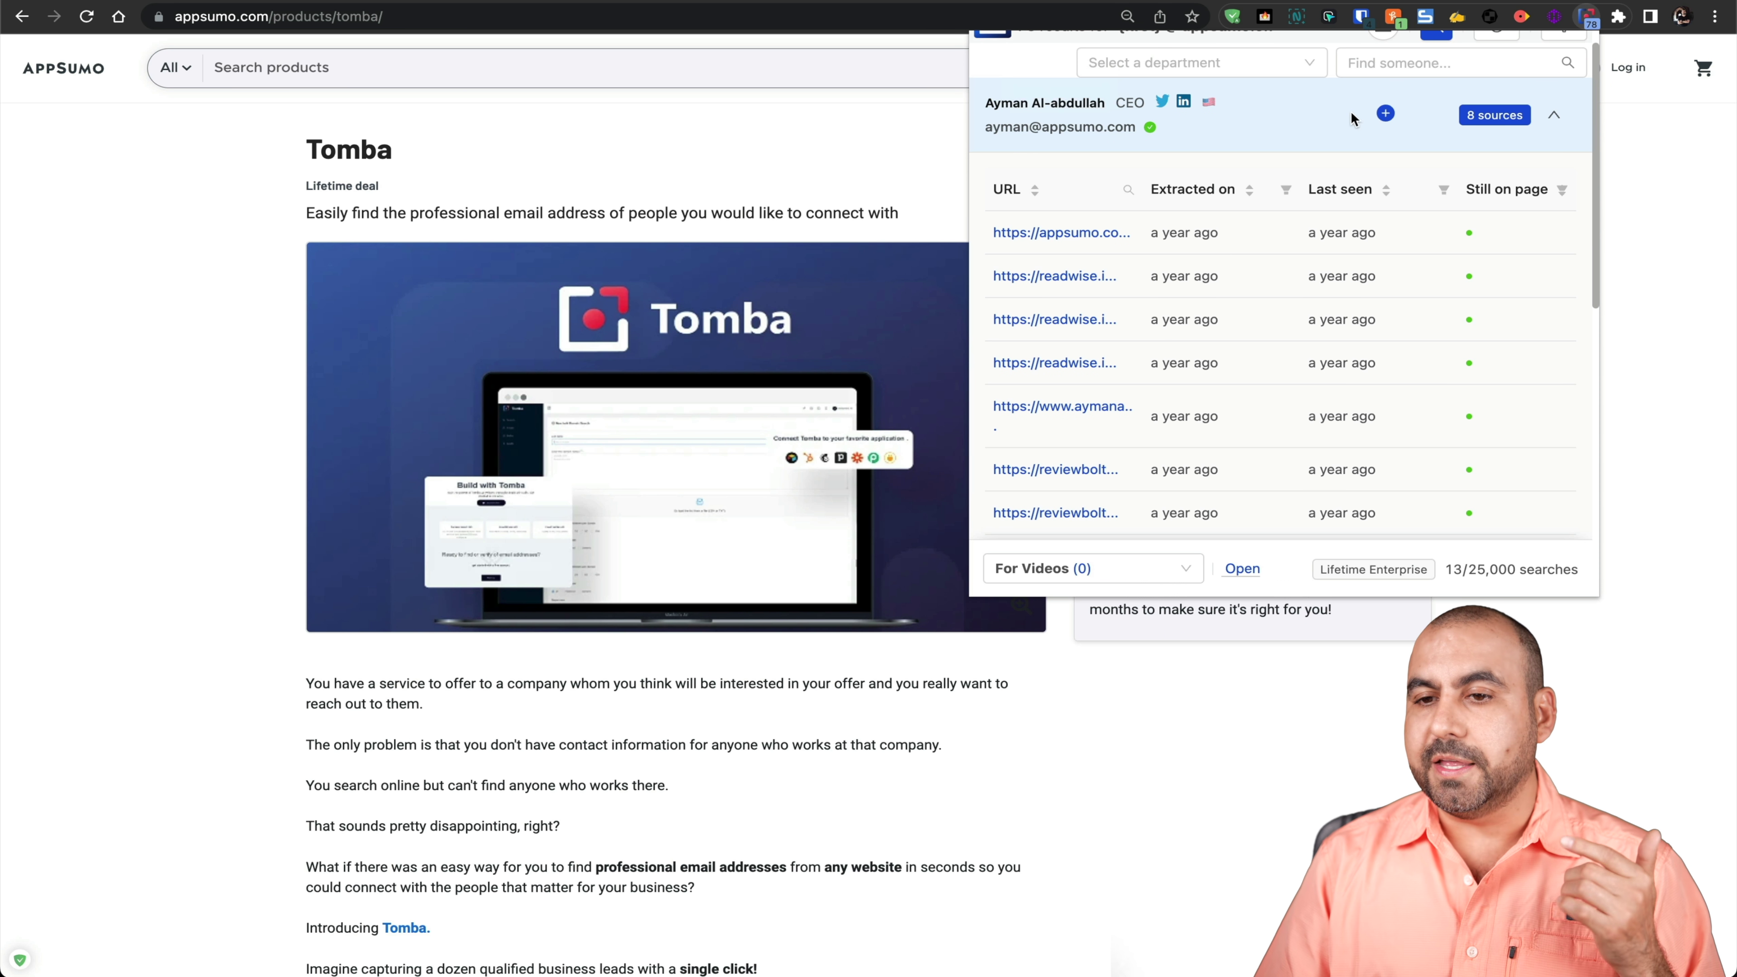
Step: Save the CEO's appsumo.com email as a lead in the For Videos list
left_click(1386, 112)
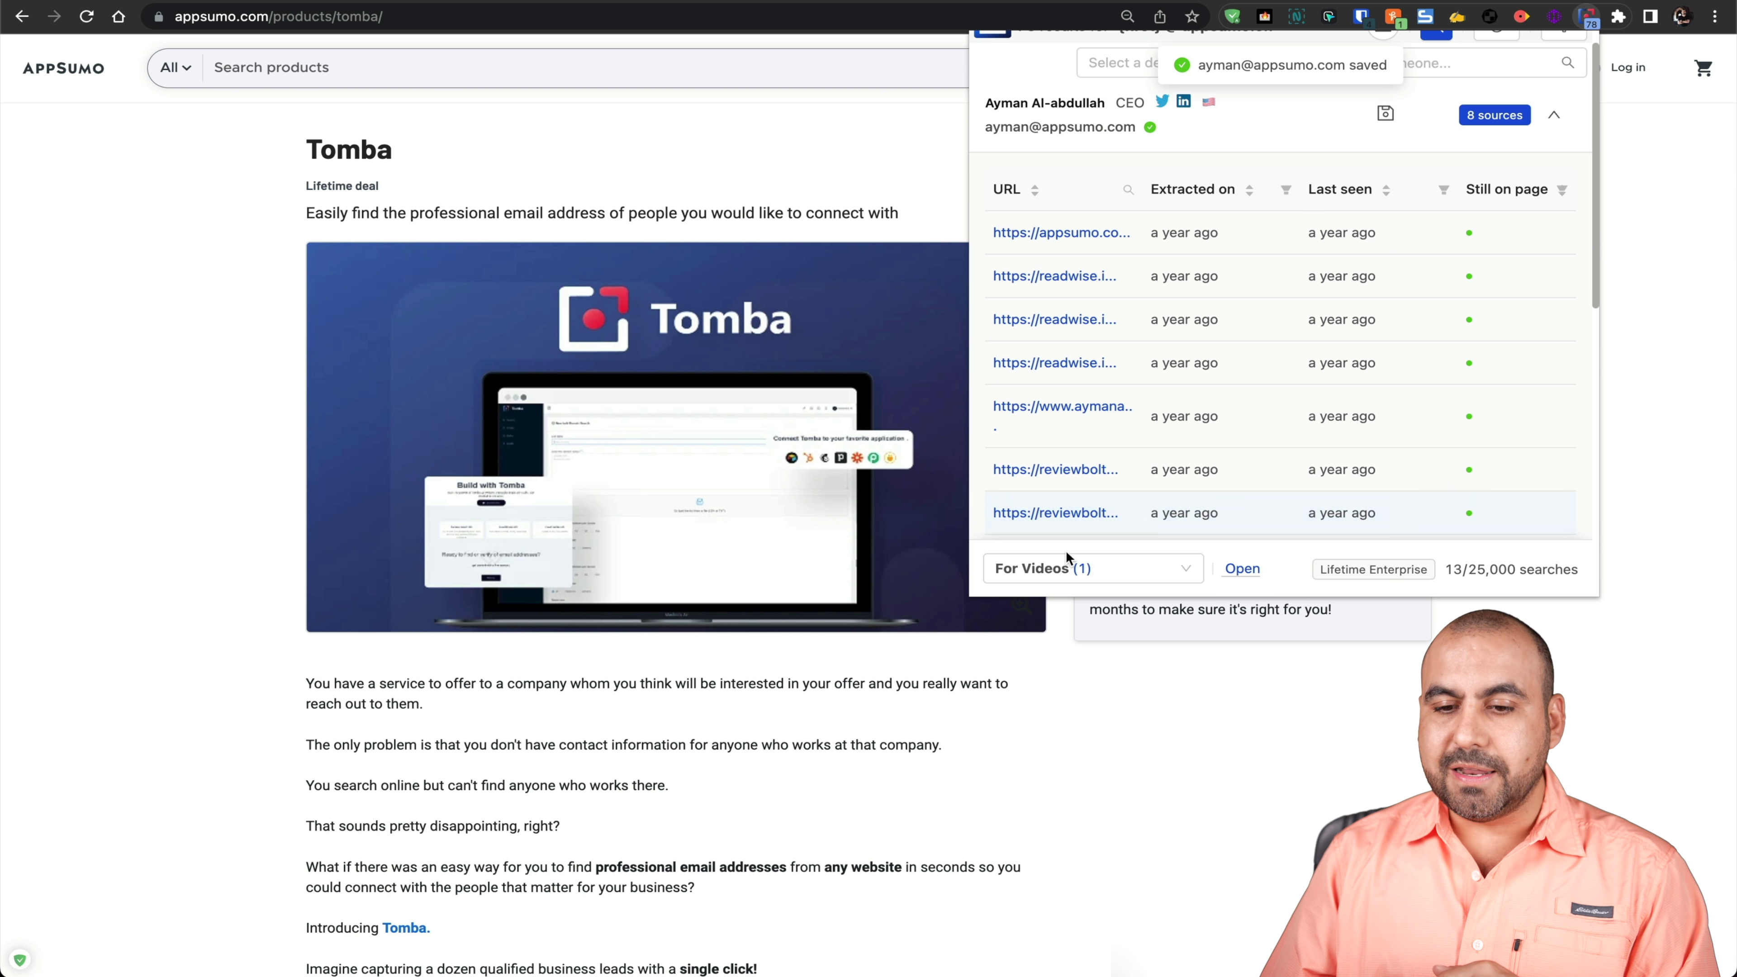
left_click(1176, 568)
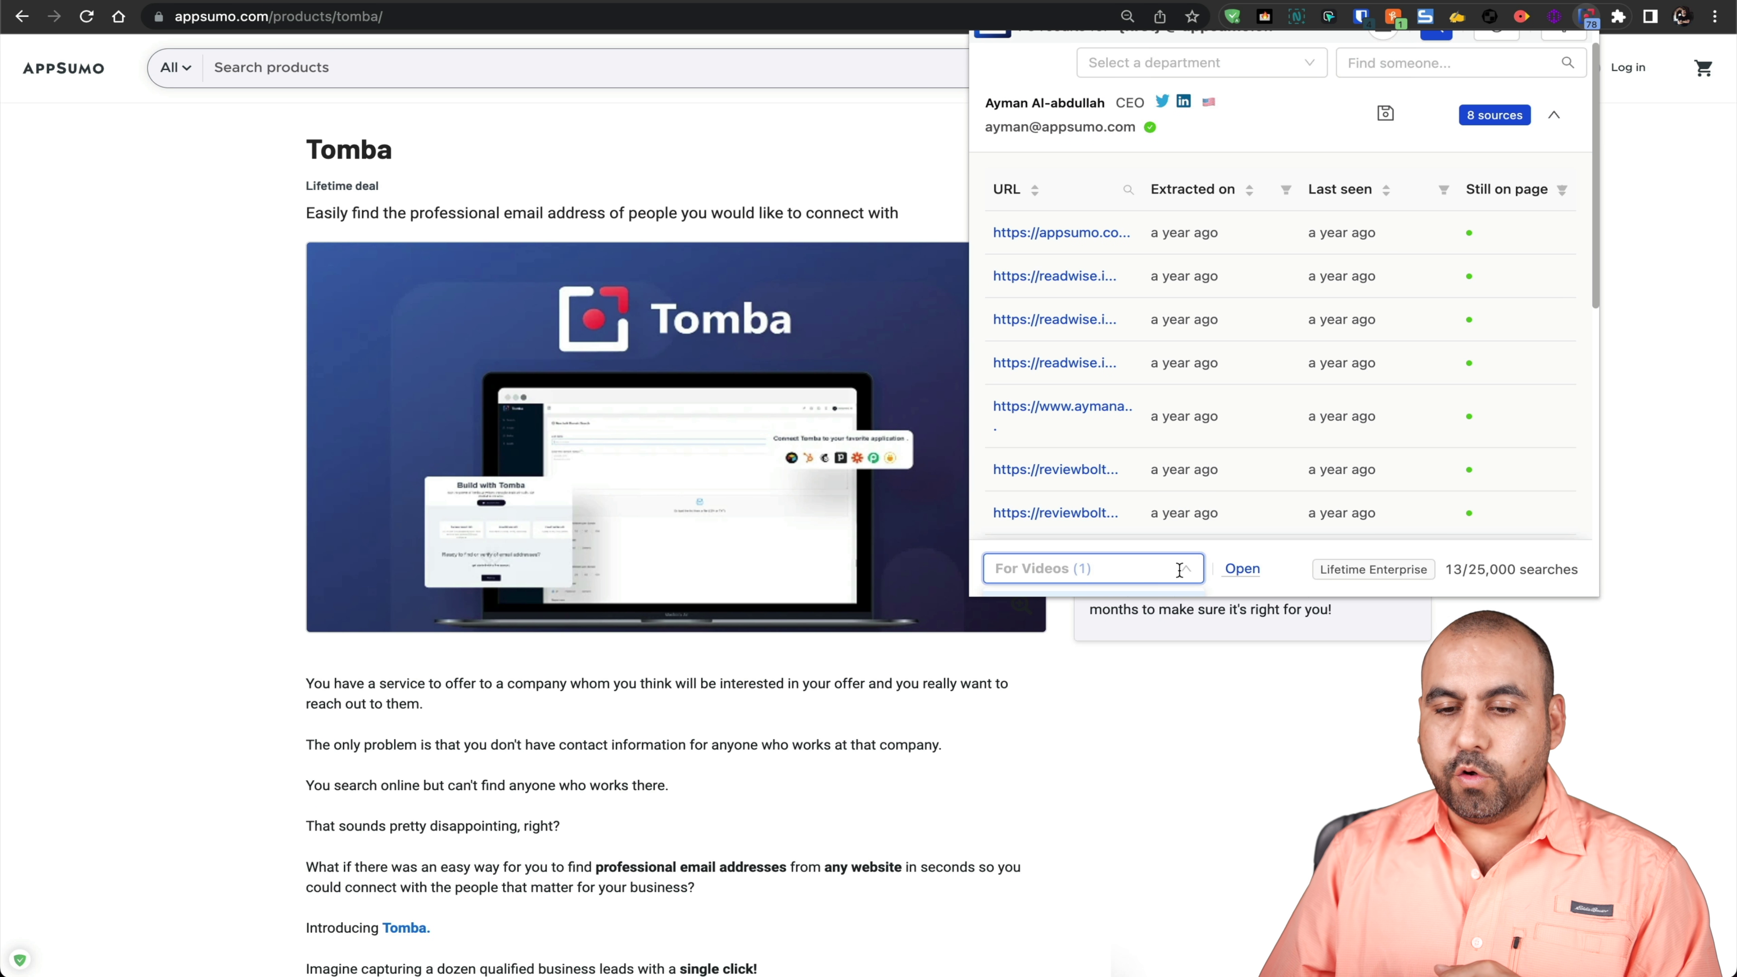
left_click(1268, 106)
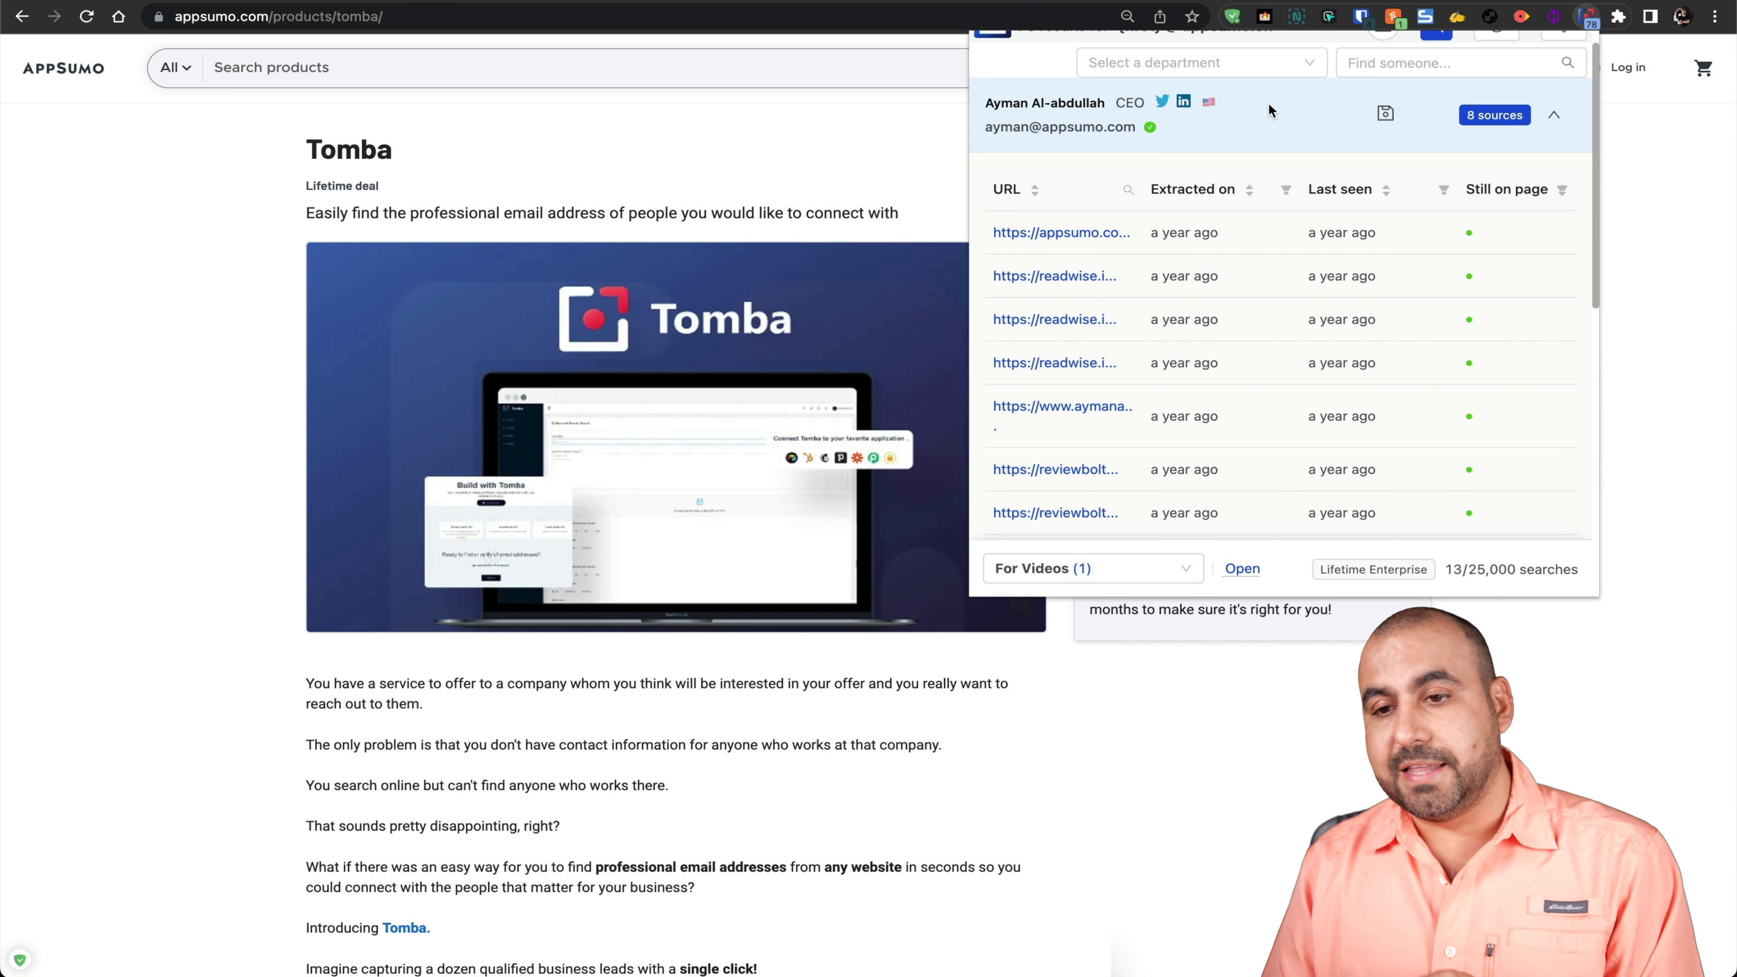
left_click(1384, 113)
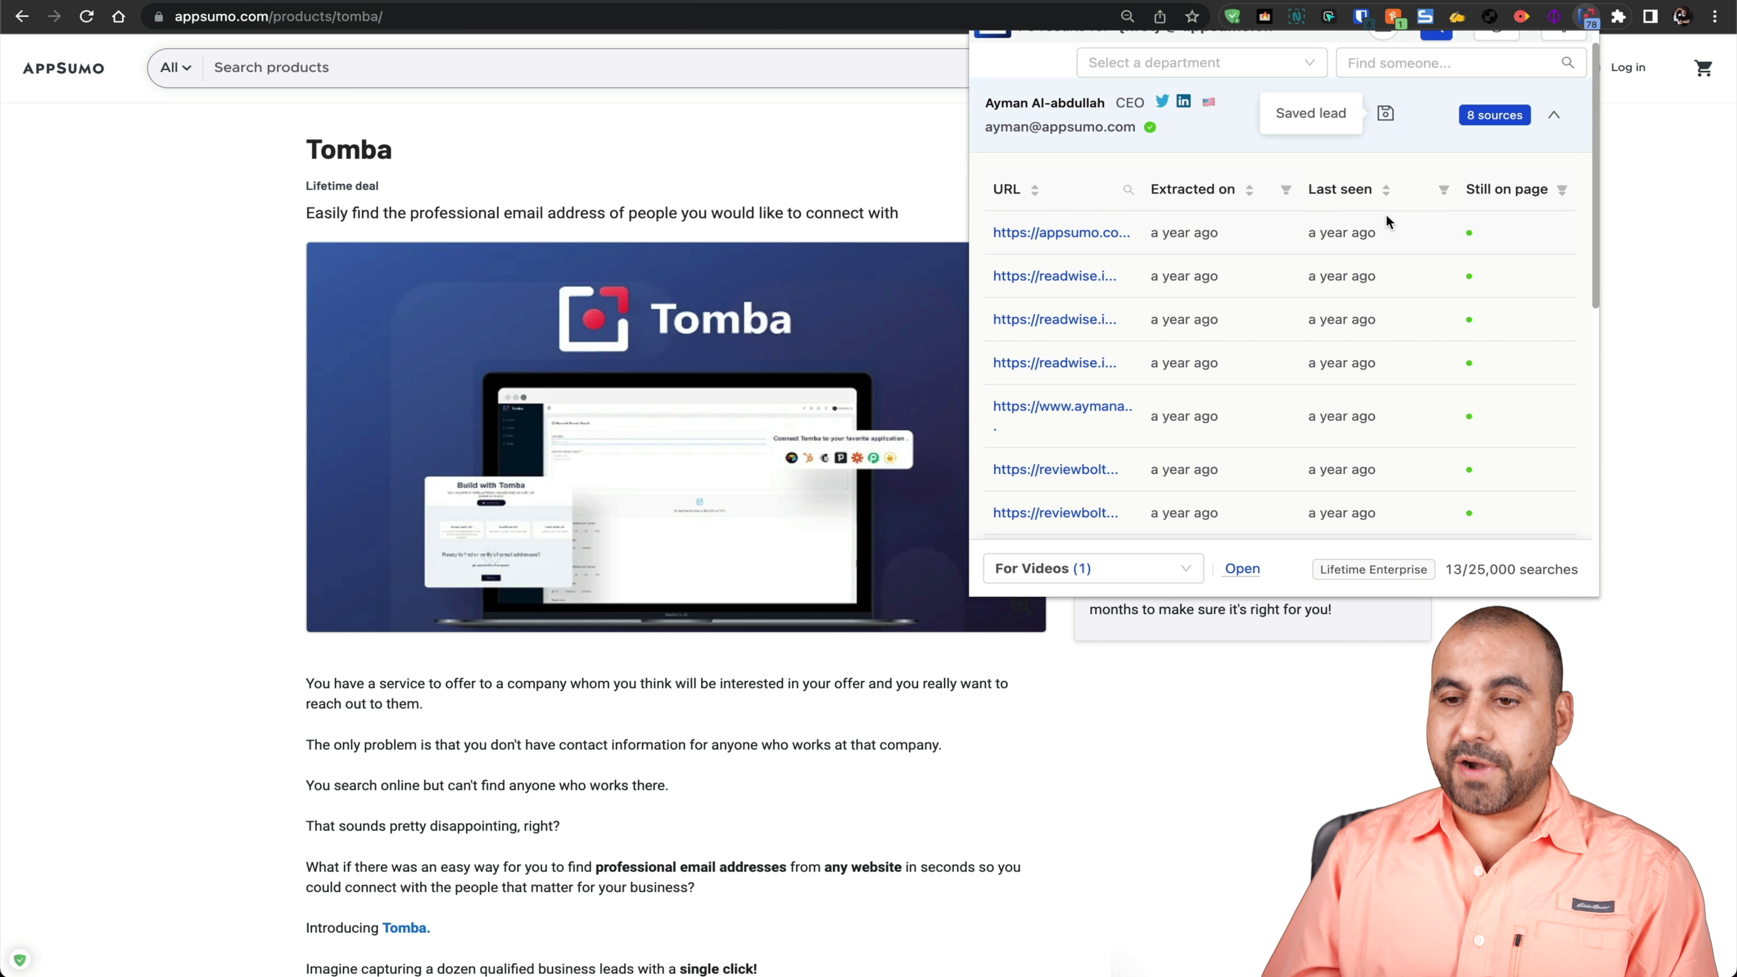
scroll(1385, 214, "down", 6)
scroll(1386, 215, "down", 3)
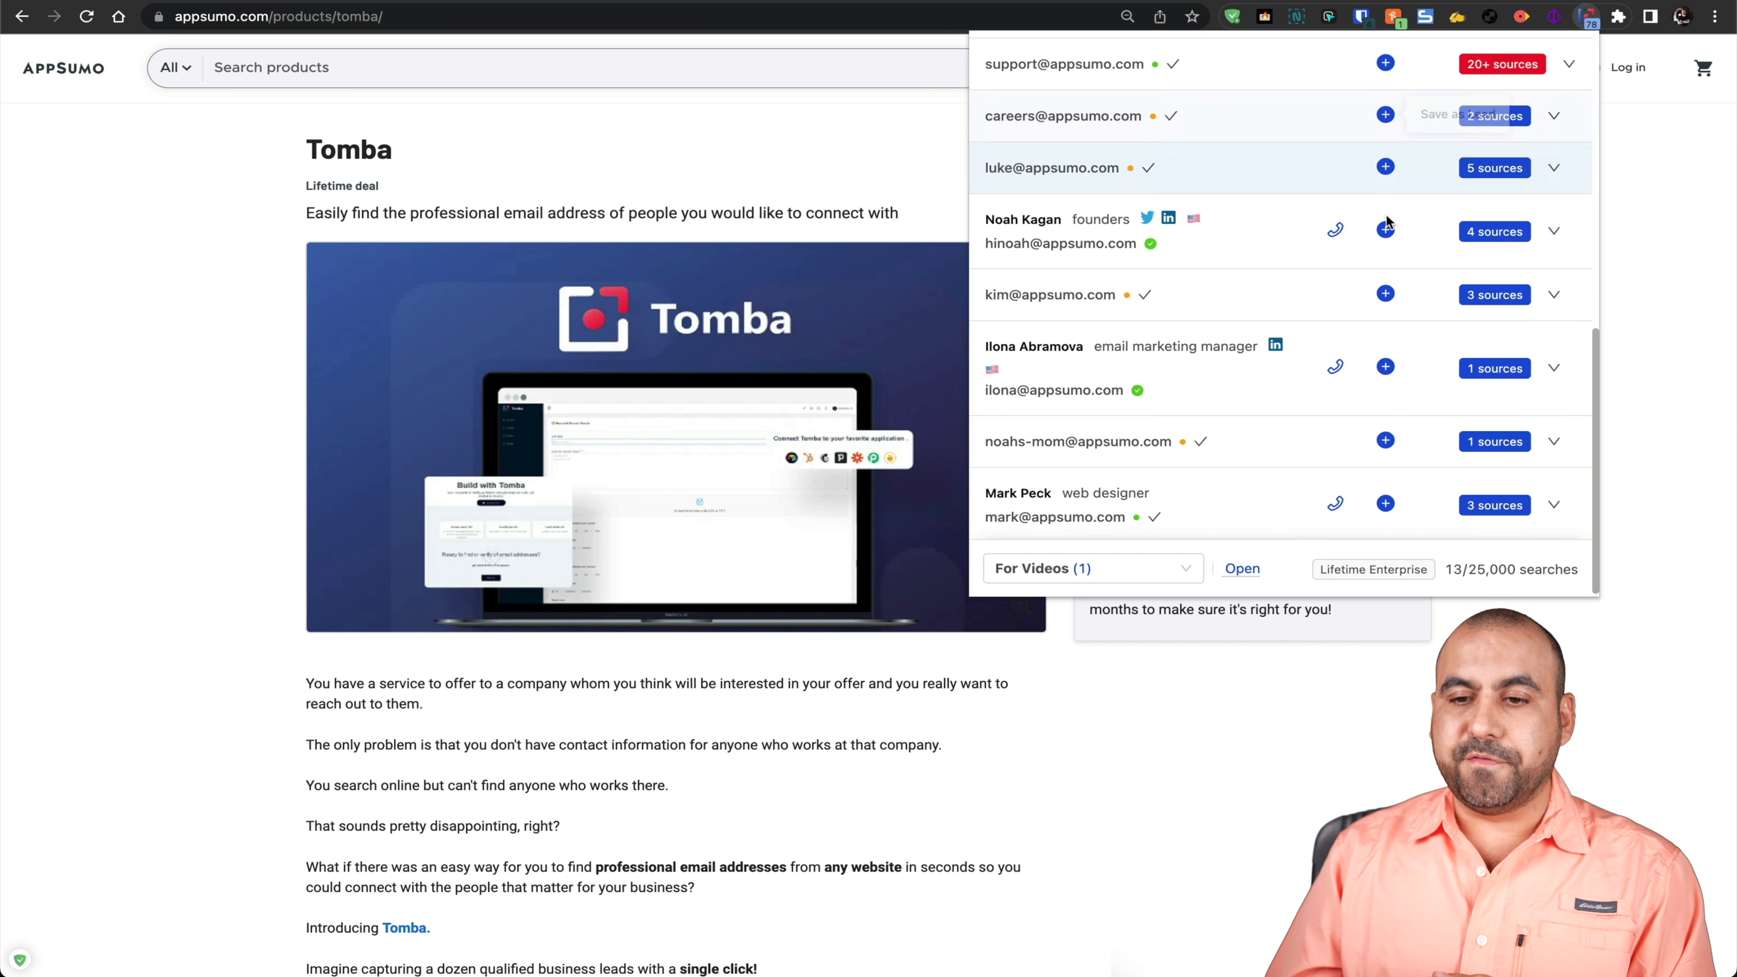
Step: Reveal the founder's phone number and inspect the verification marks on his email
left_click(1336, 228)
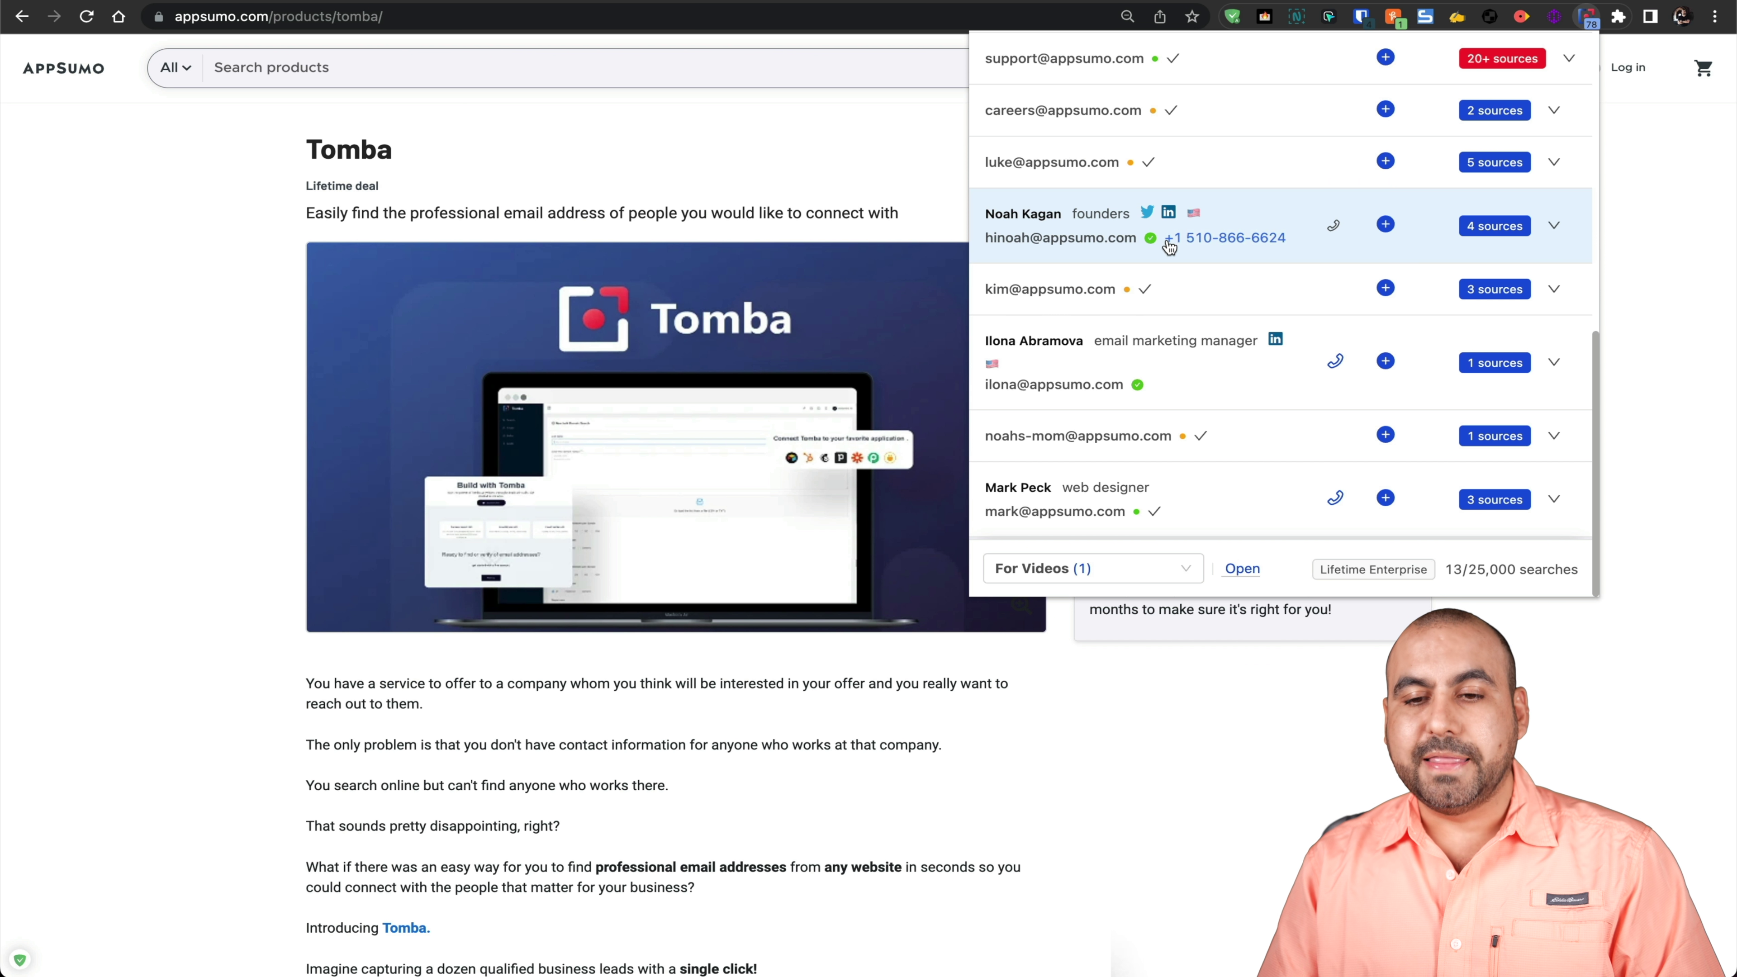
mouse_move(1150, 240)
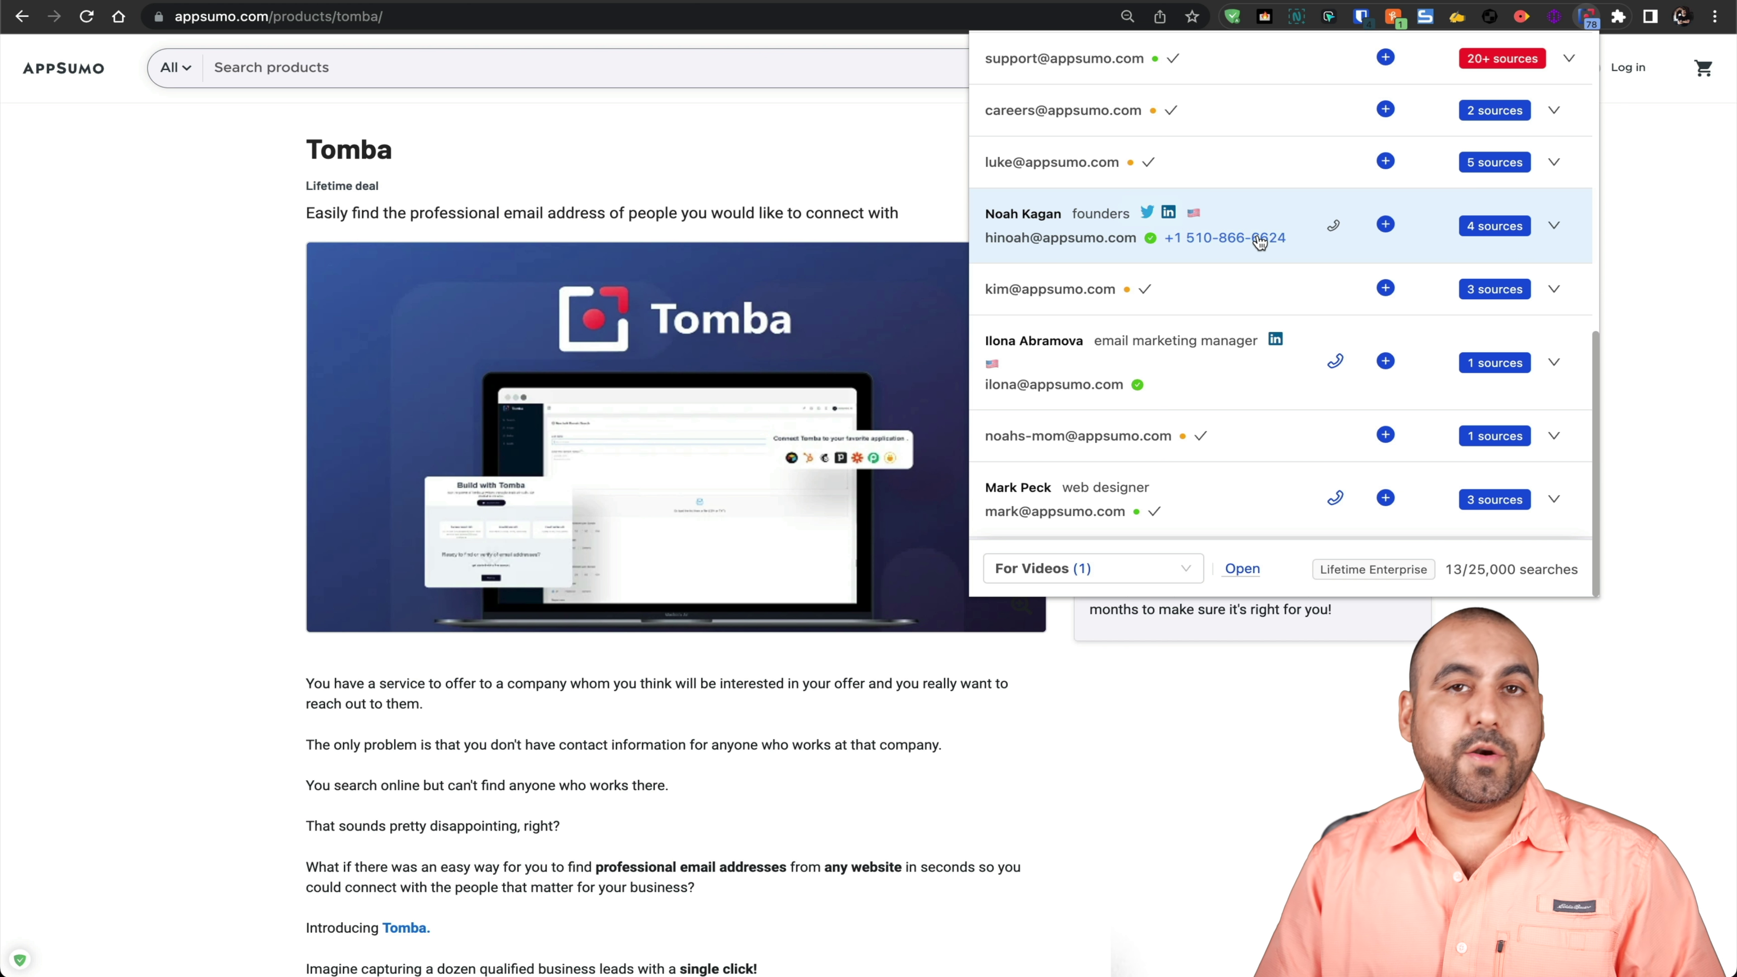
scroll(1260, 240, "up", 5)
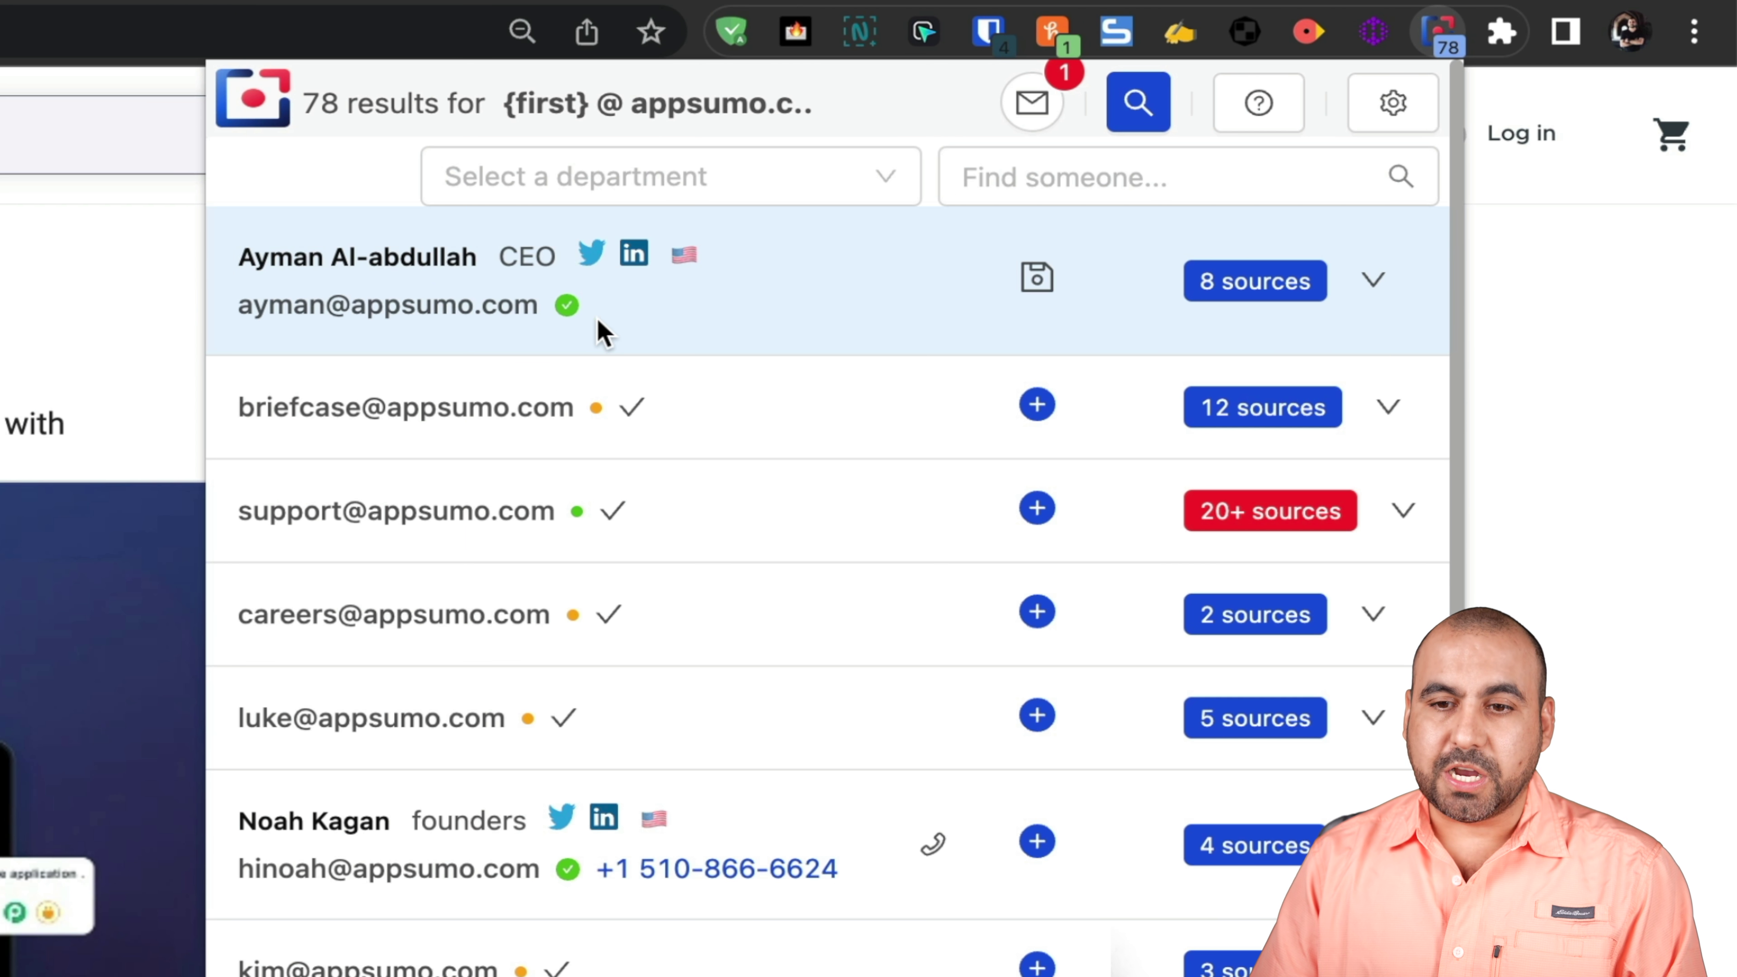
mouse_move(570, 313)
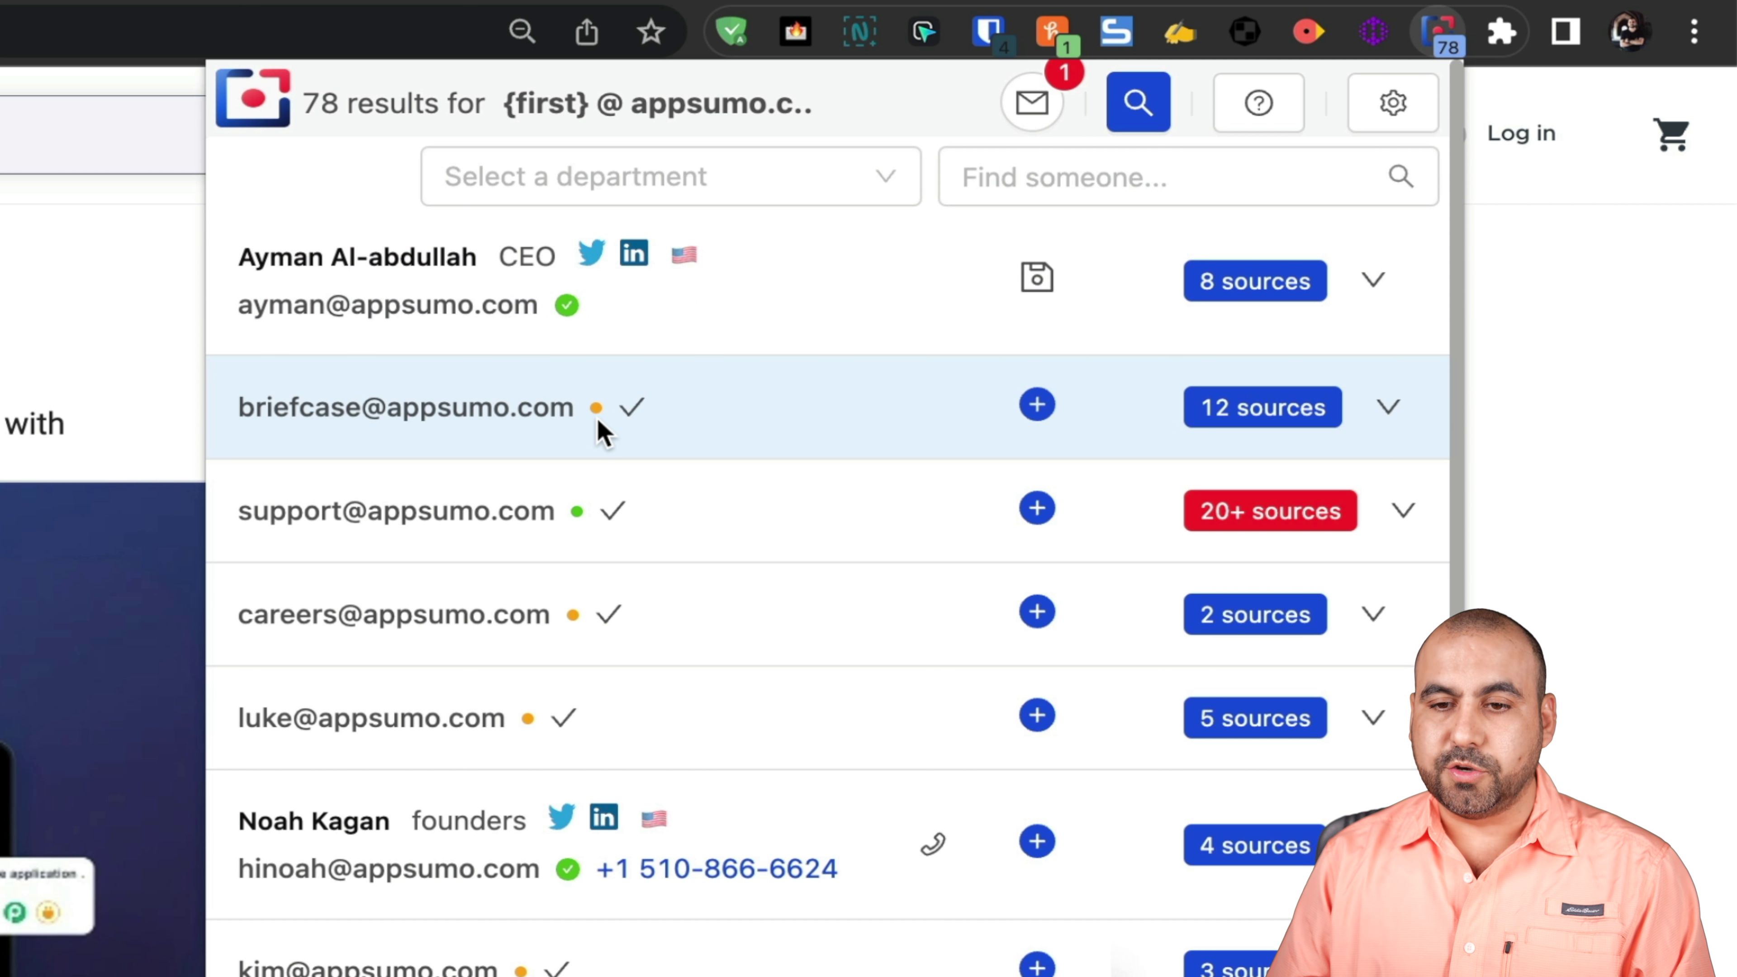
mouse_move(598, 411)
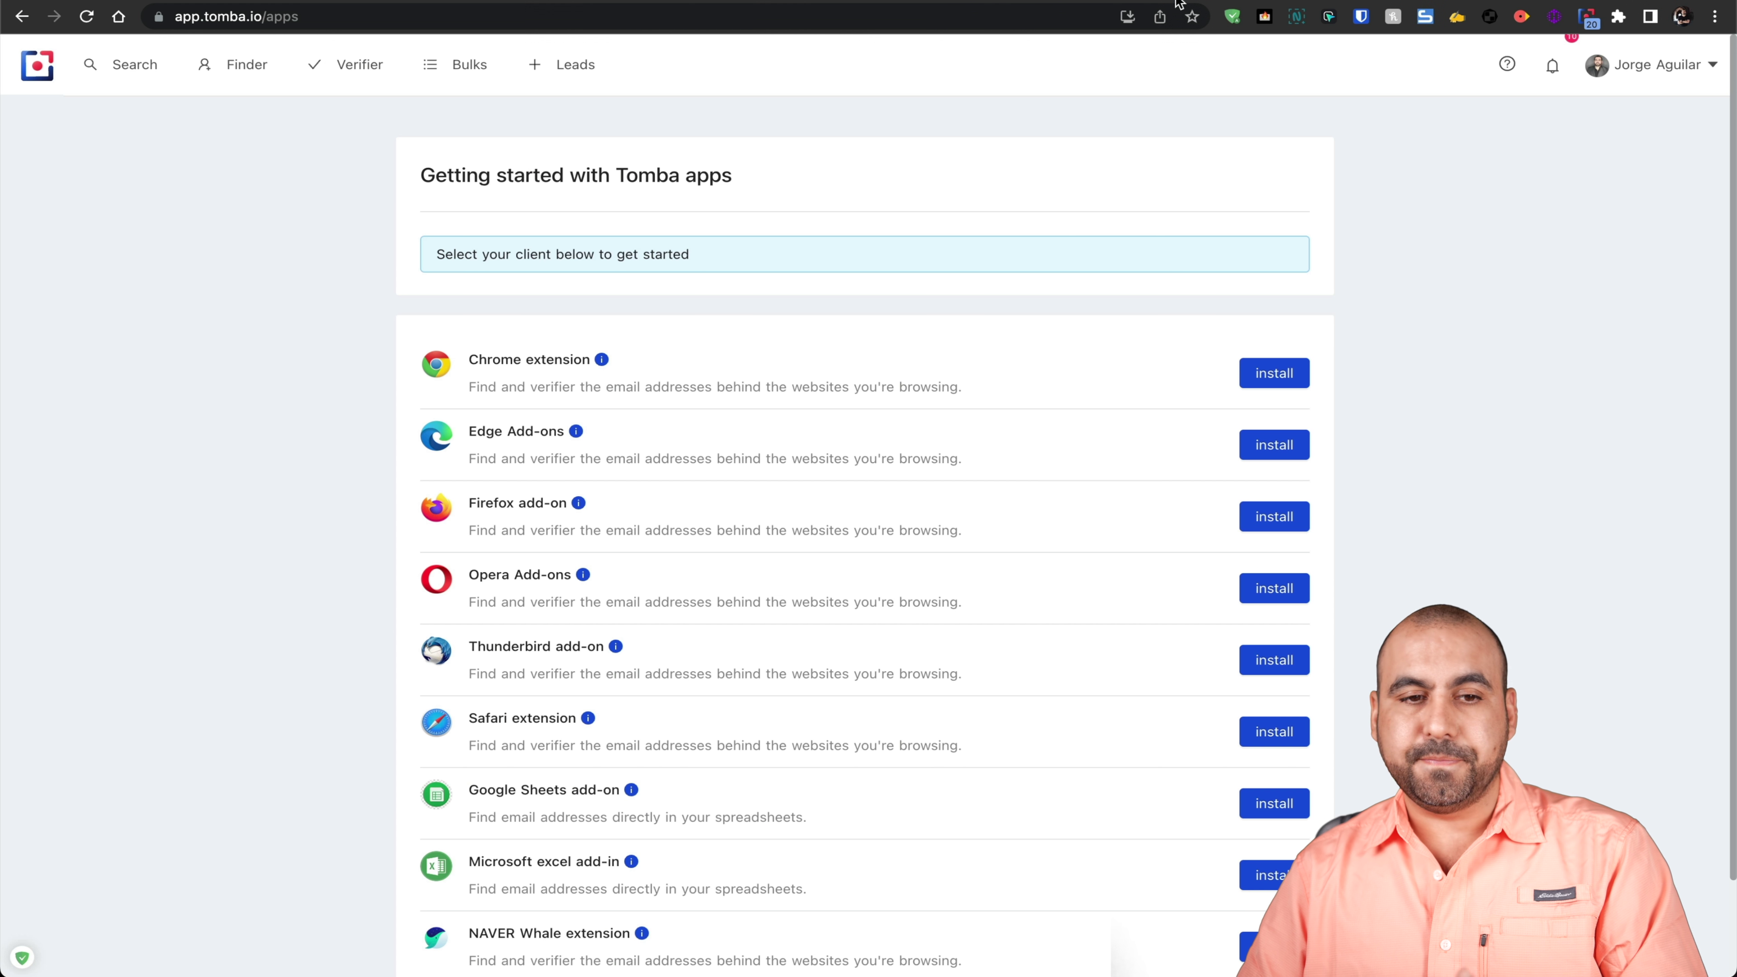
left_click(135, 64)
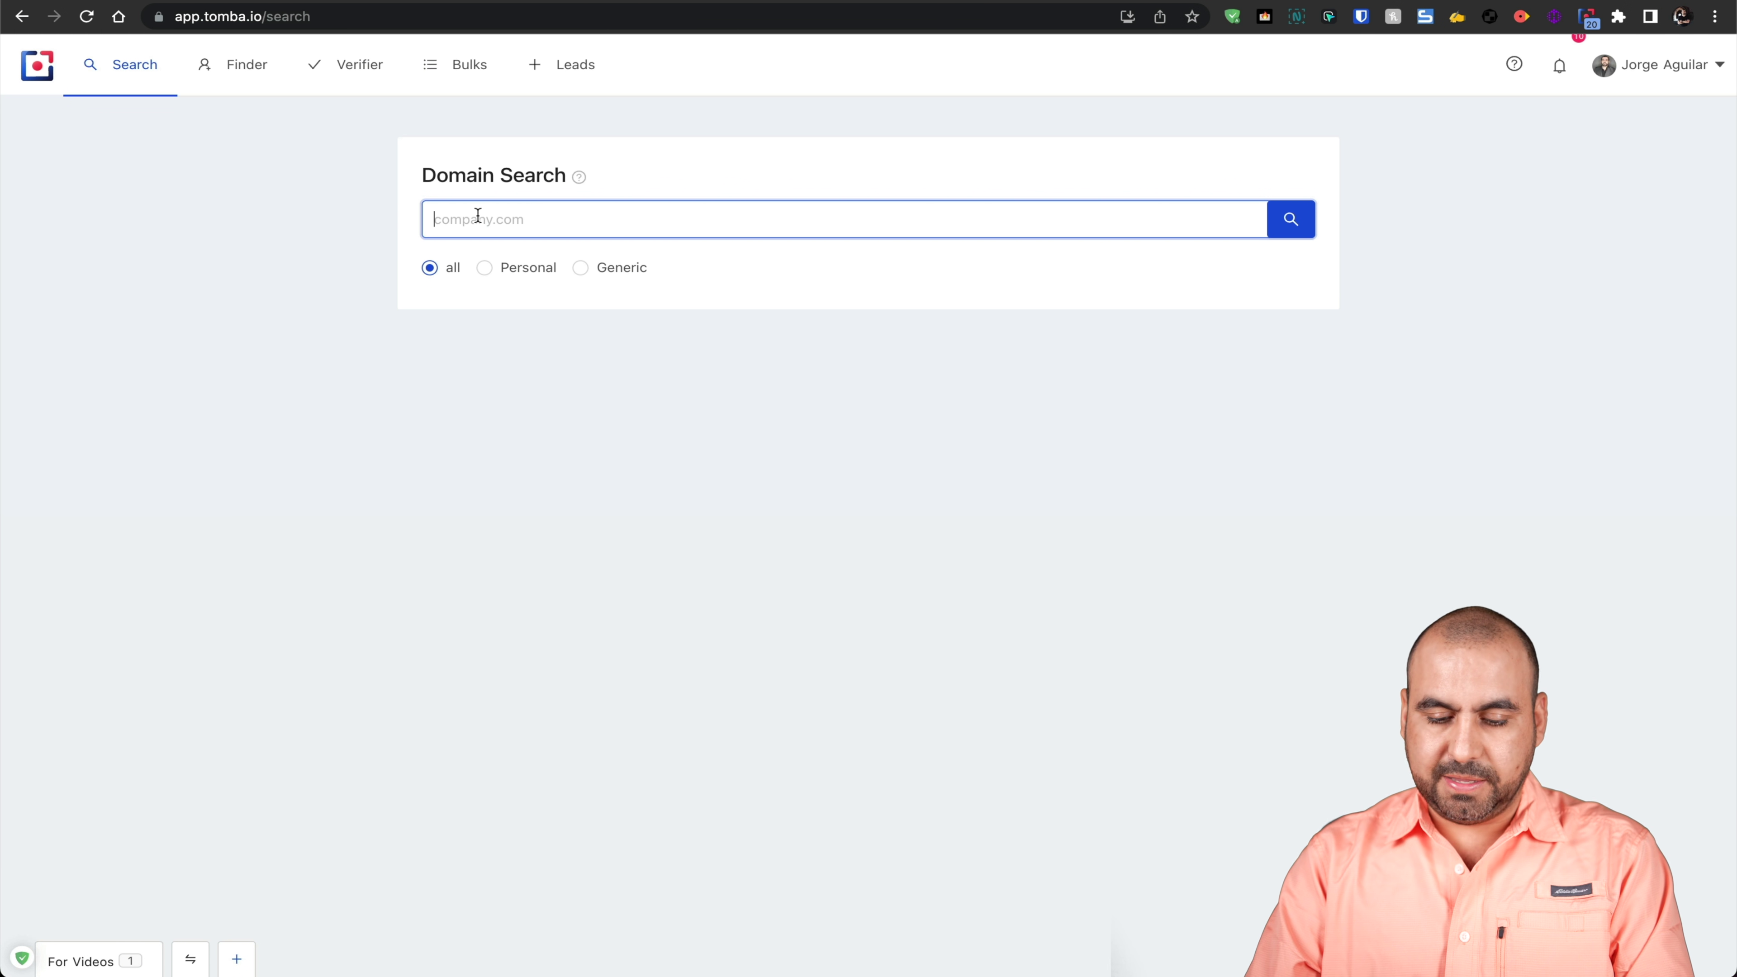
type("zapier.com")
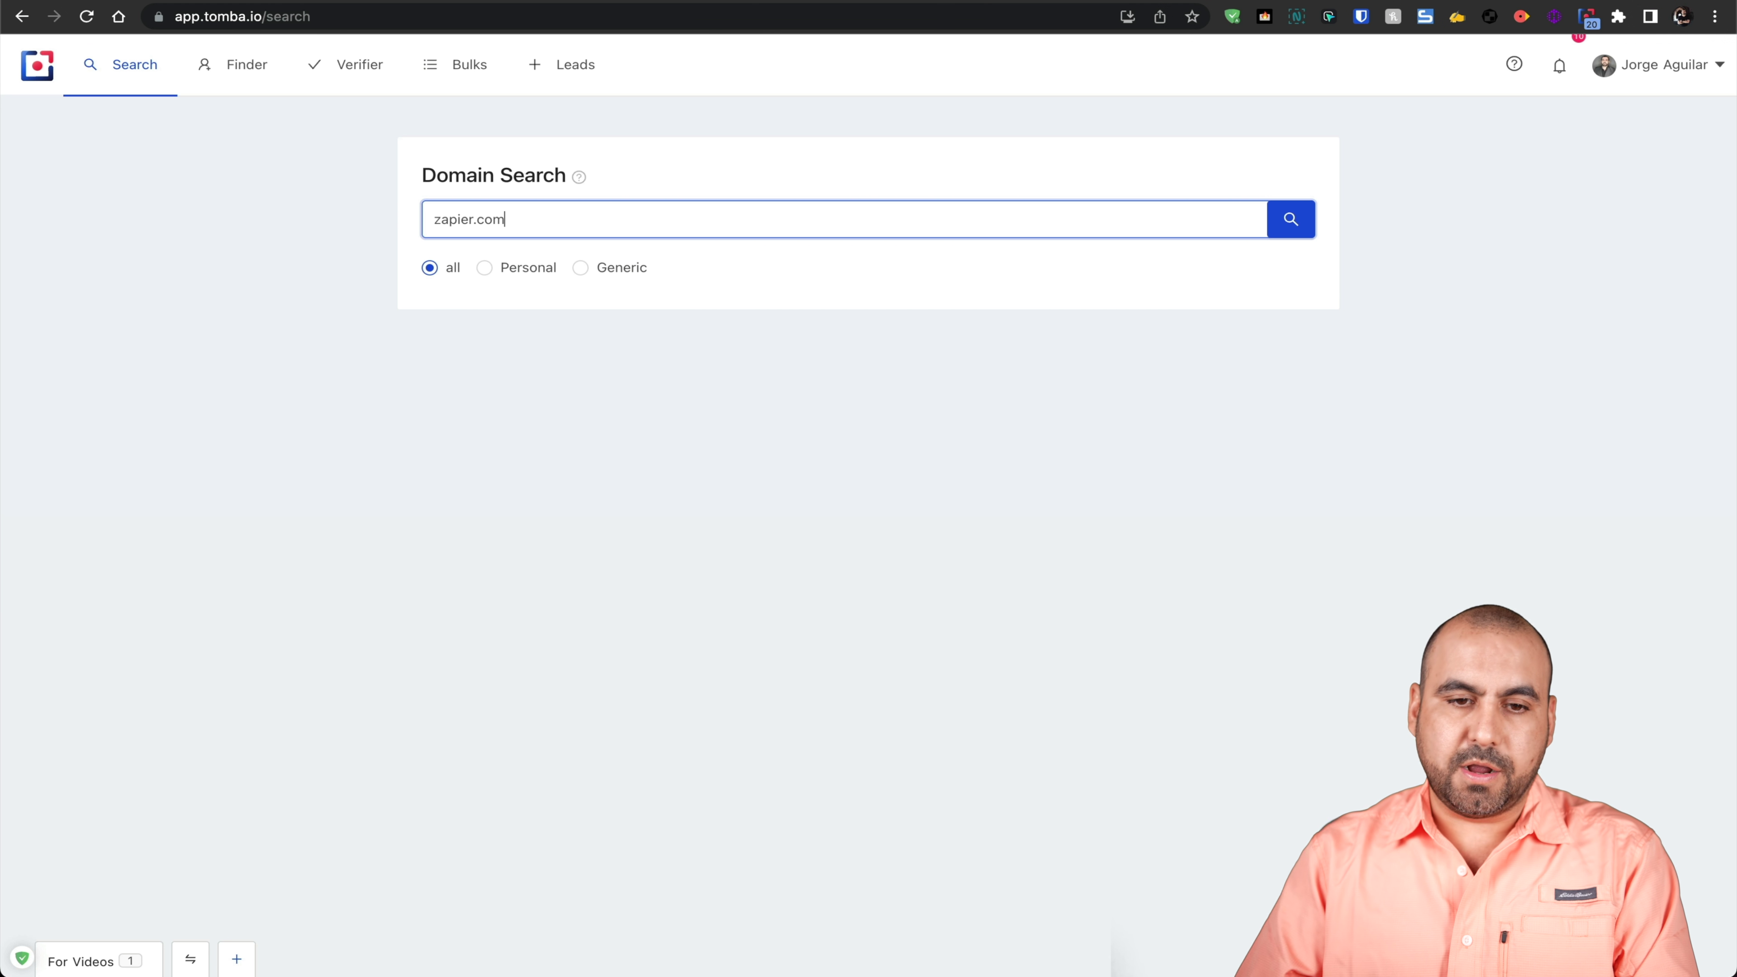
left_click(1288, 222)
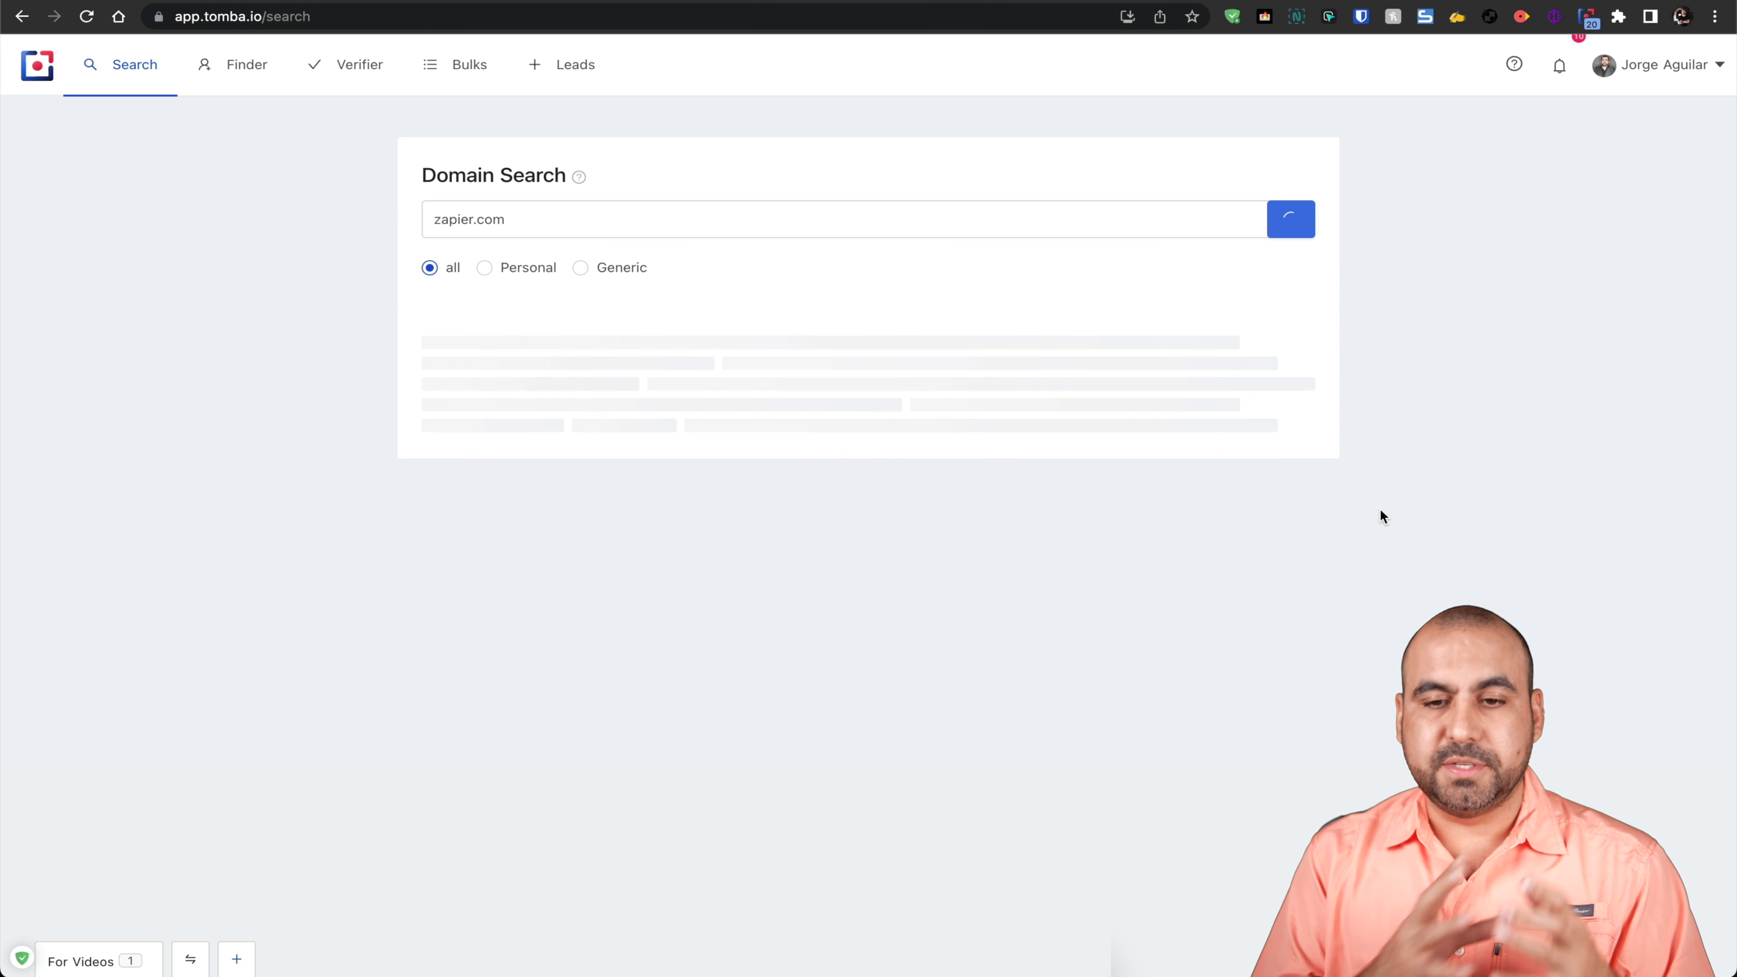
scroll(1380, 511, "down", 2)
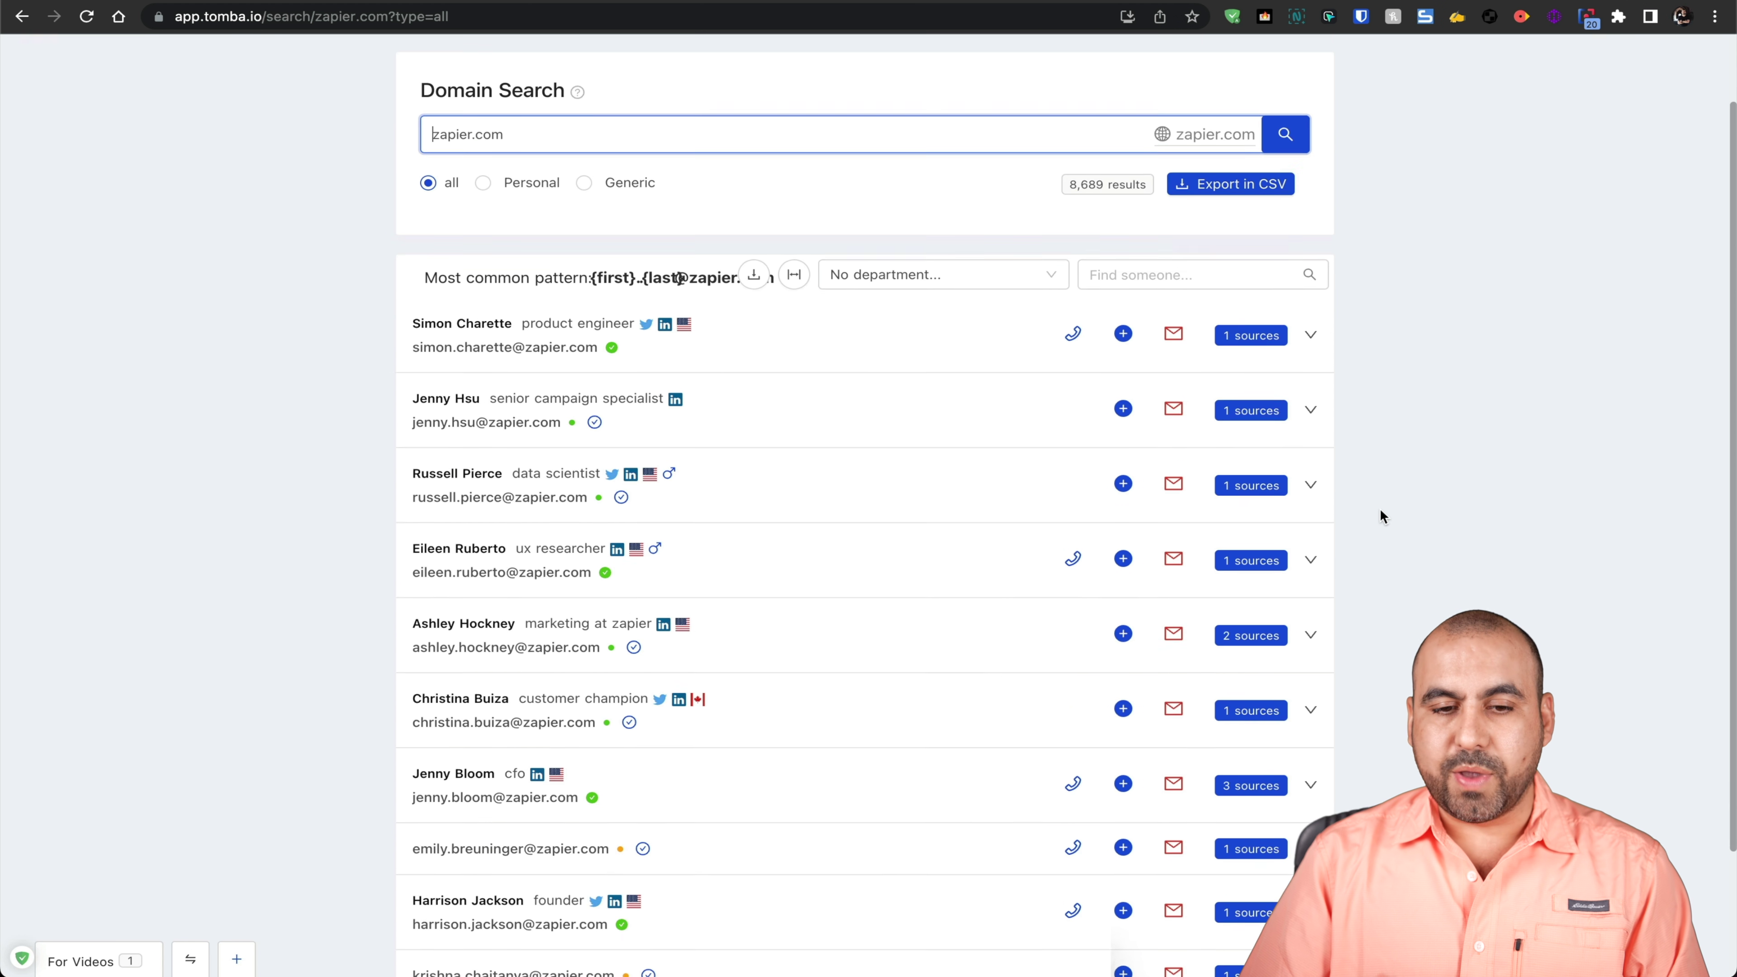
scroll(1463, 537, "up", 2)
scroll(1463, 537, "down", 1)
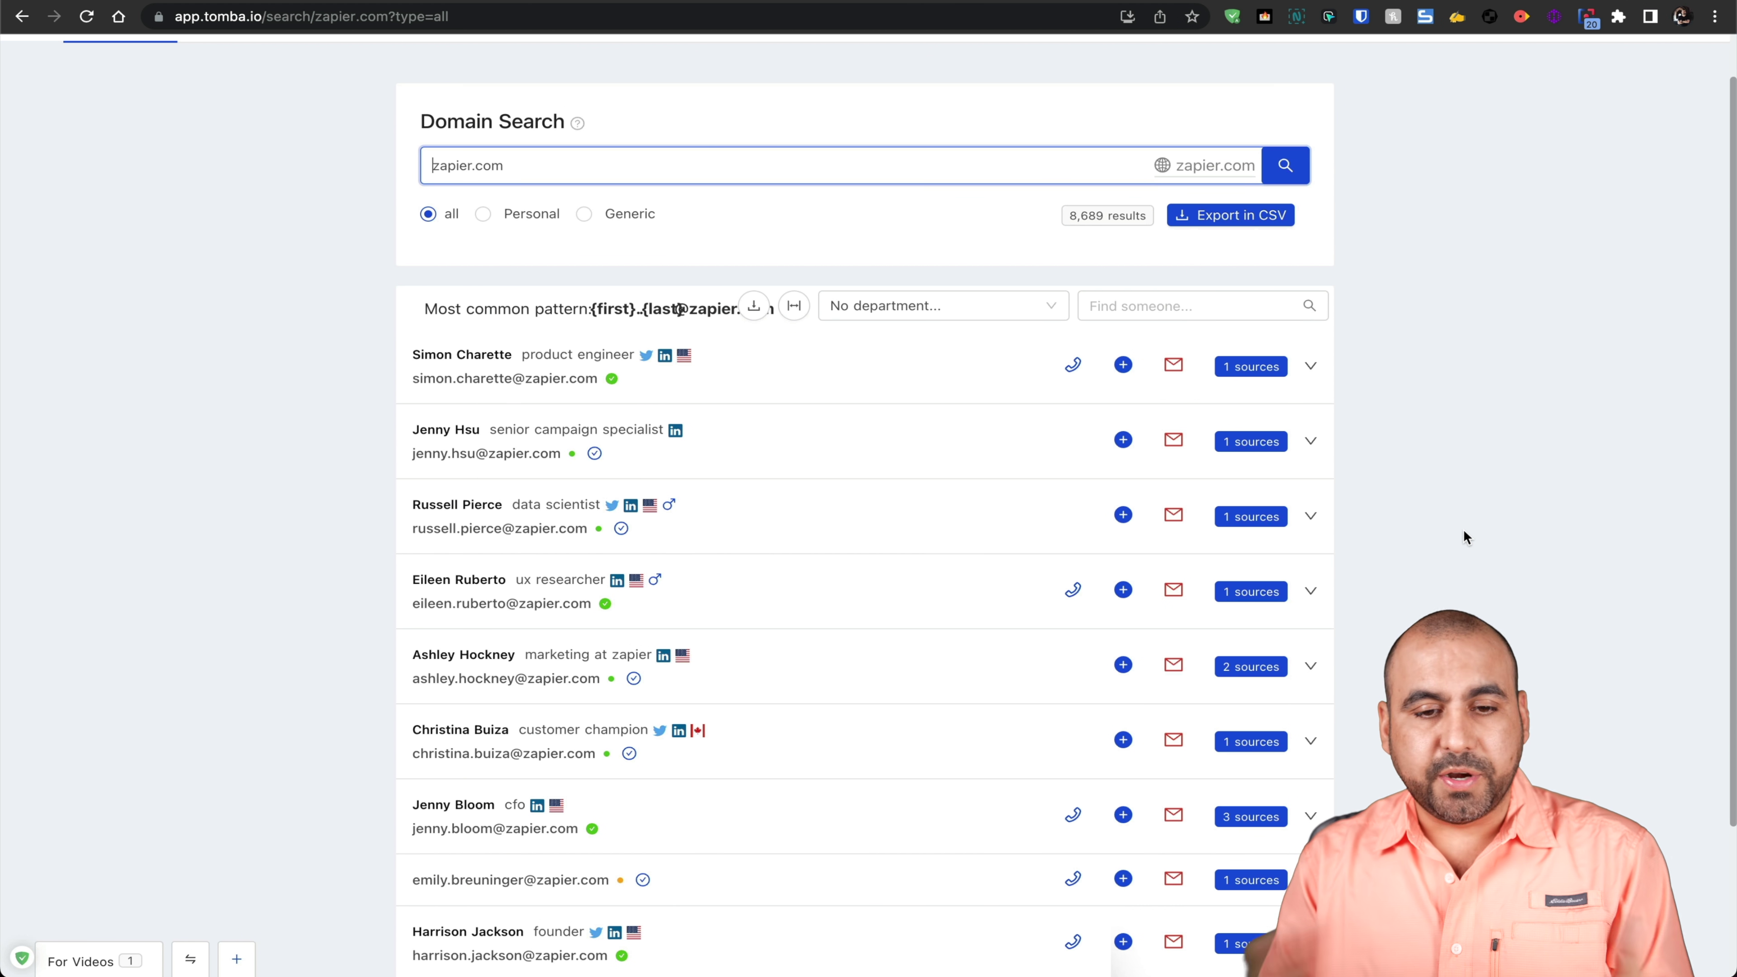
scroll(1463, 533, "up", 1)
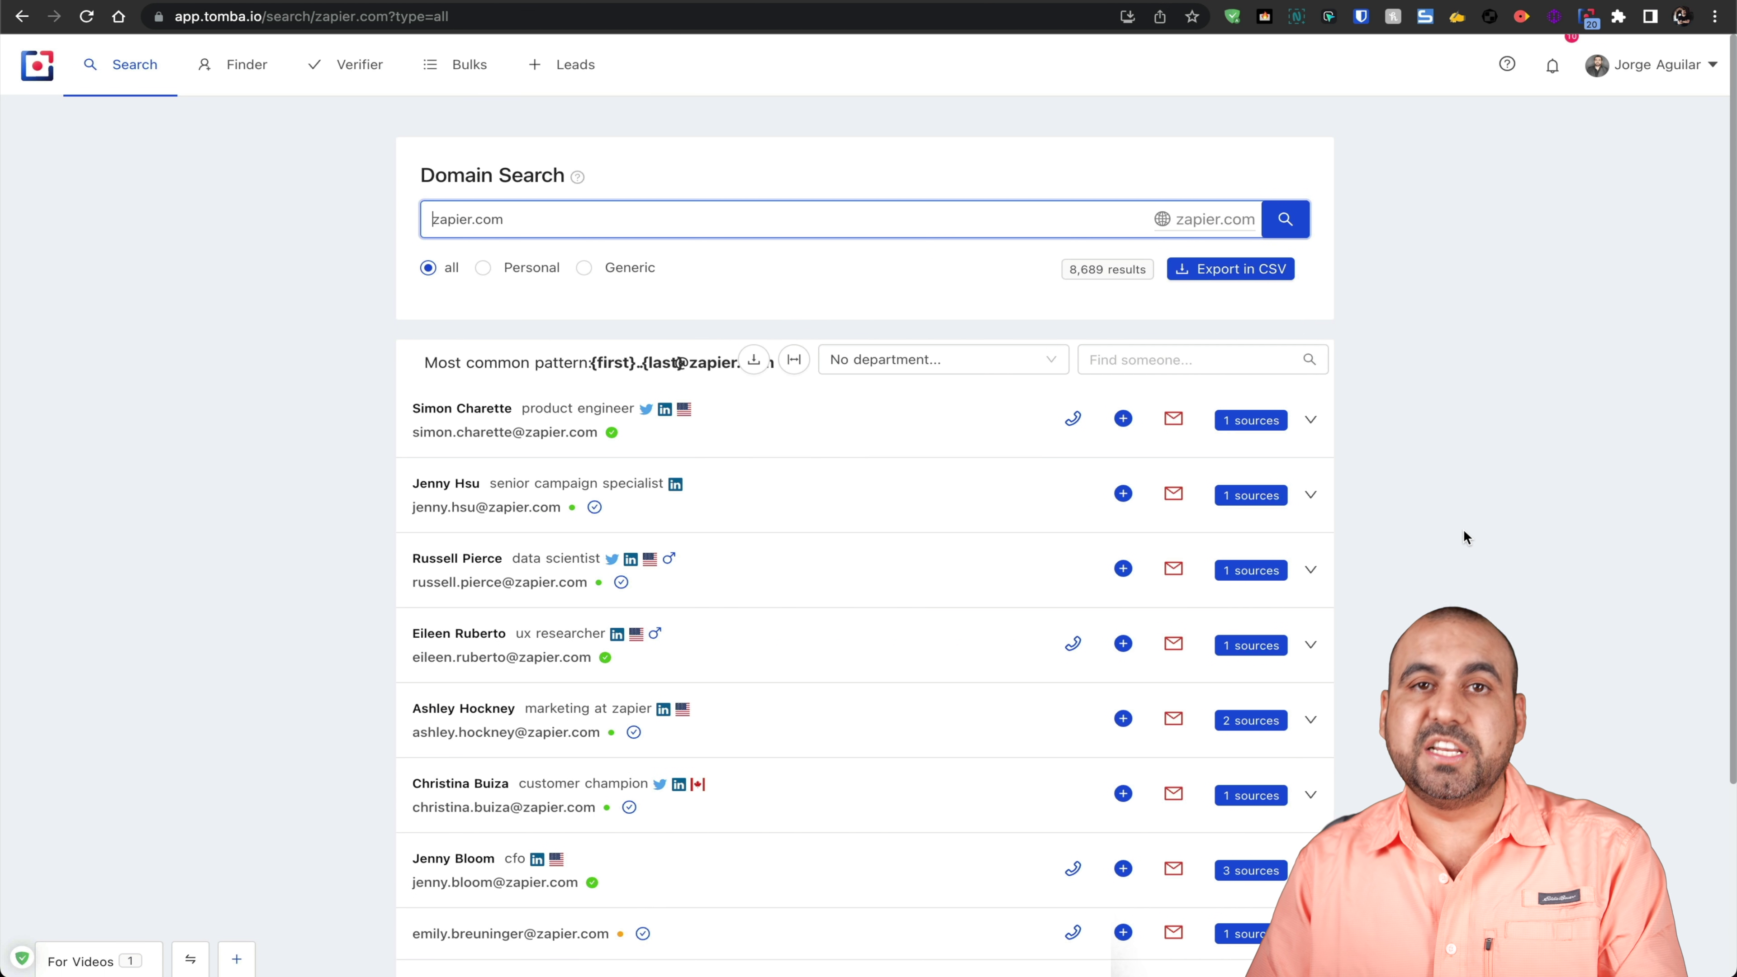
left_click(1228, 271)
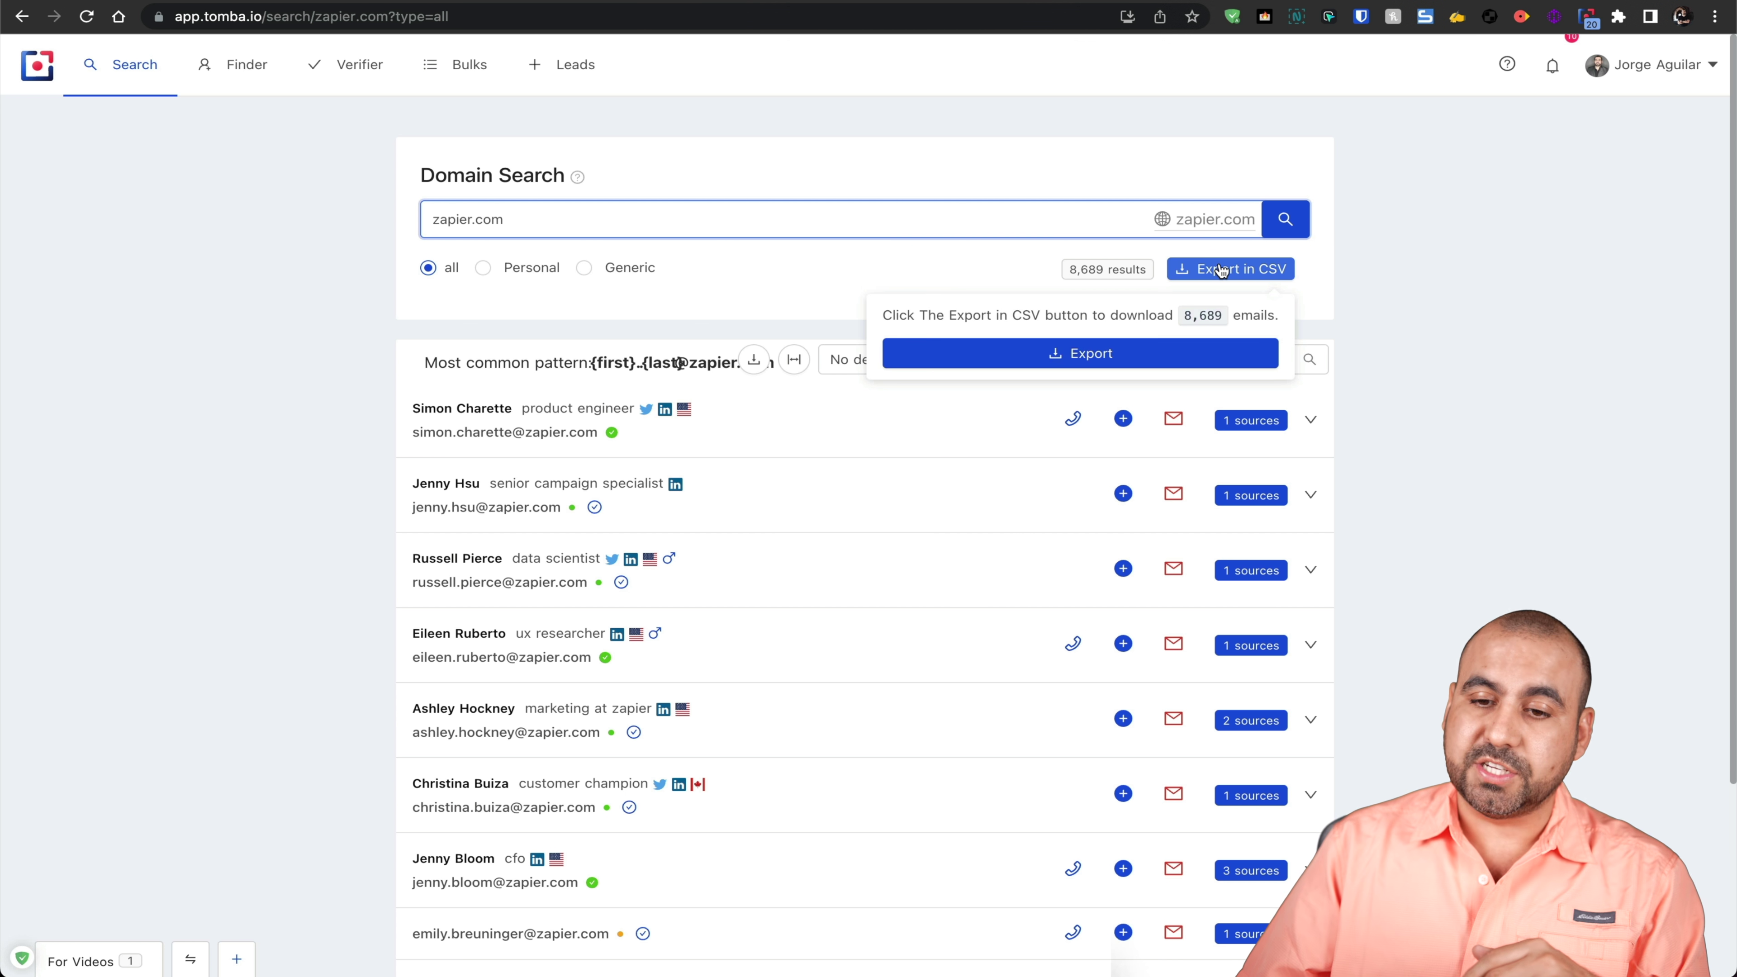
Step: Export the 8,689 zapier.com emails, review the preview and download the CSV file
left_click(1166, 350)
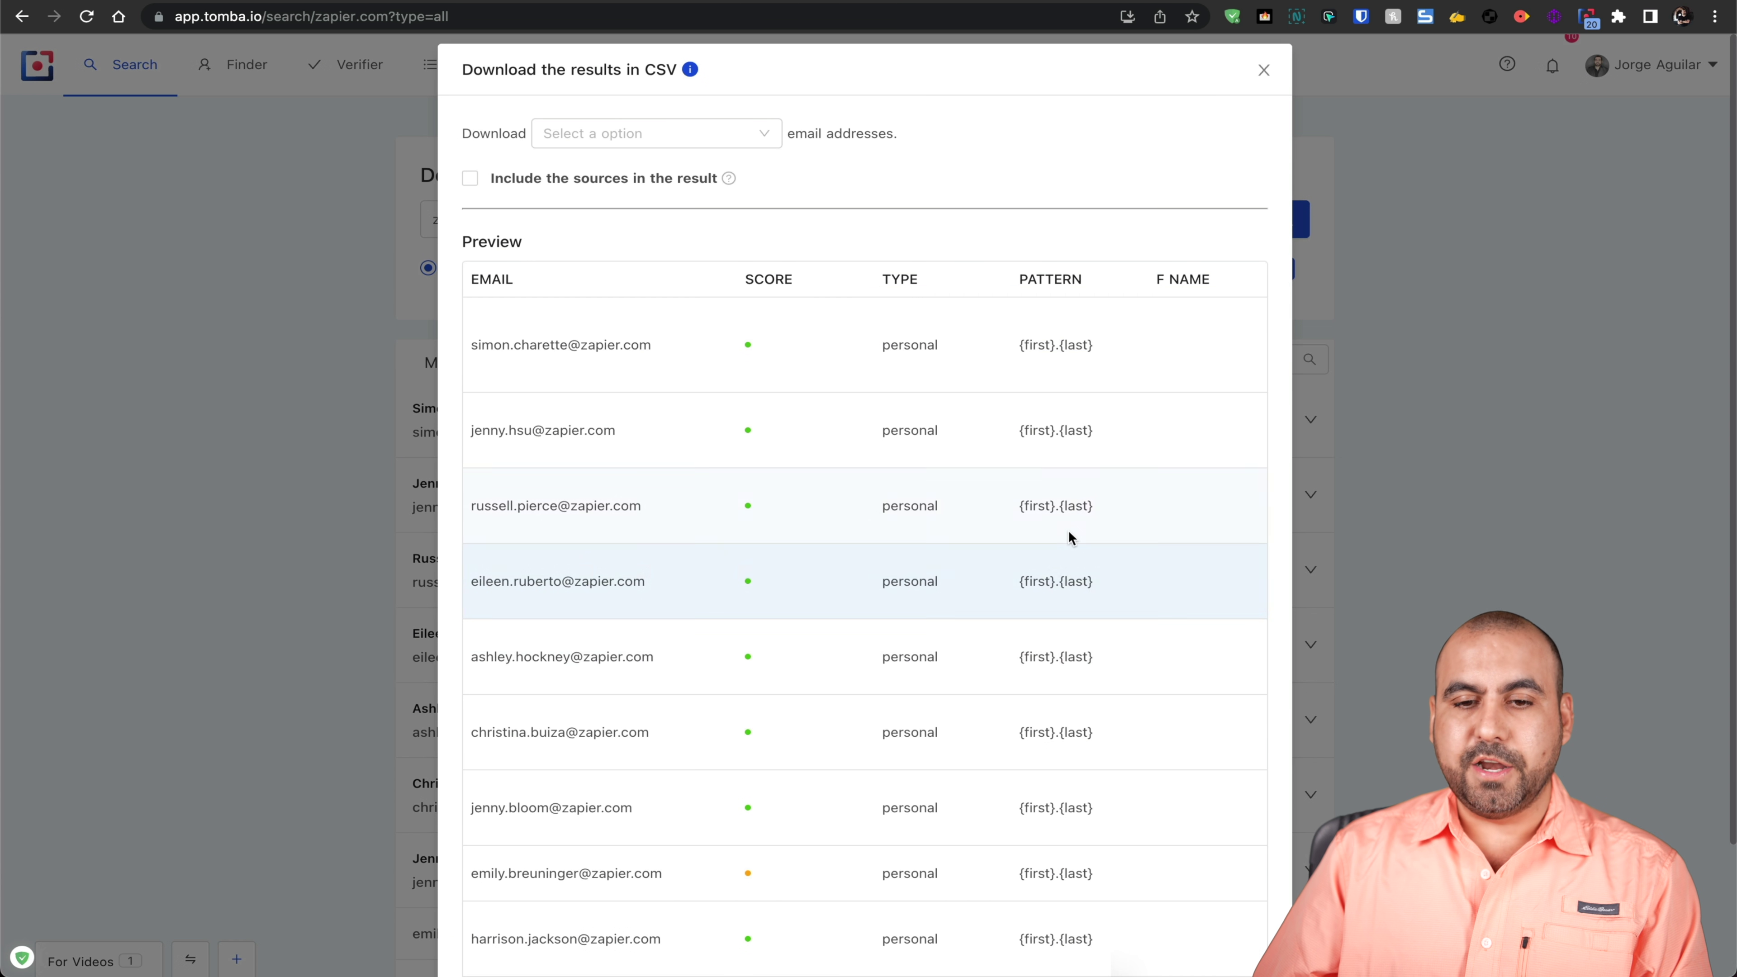
scroll(1069, 534, "right", 10)
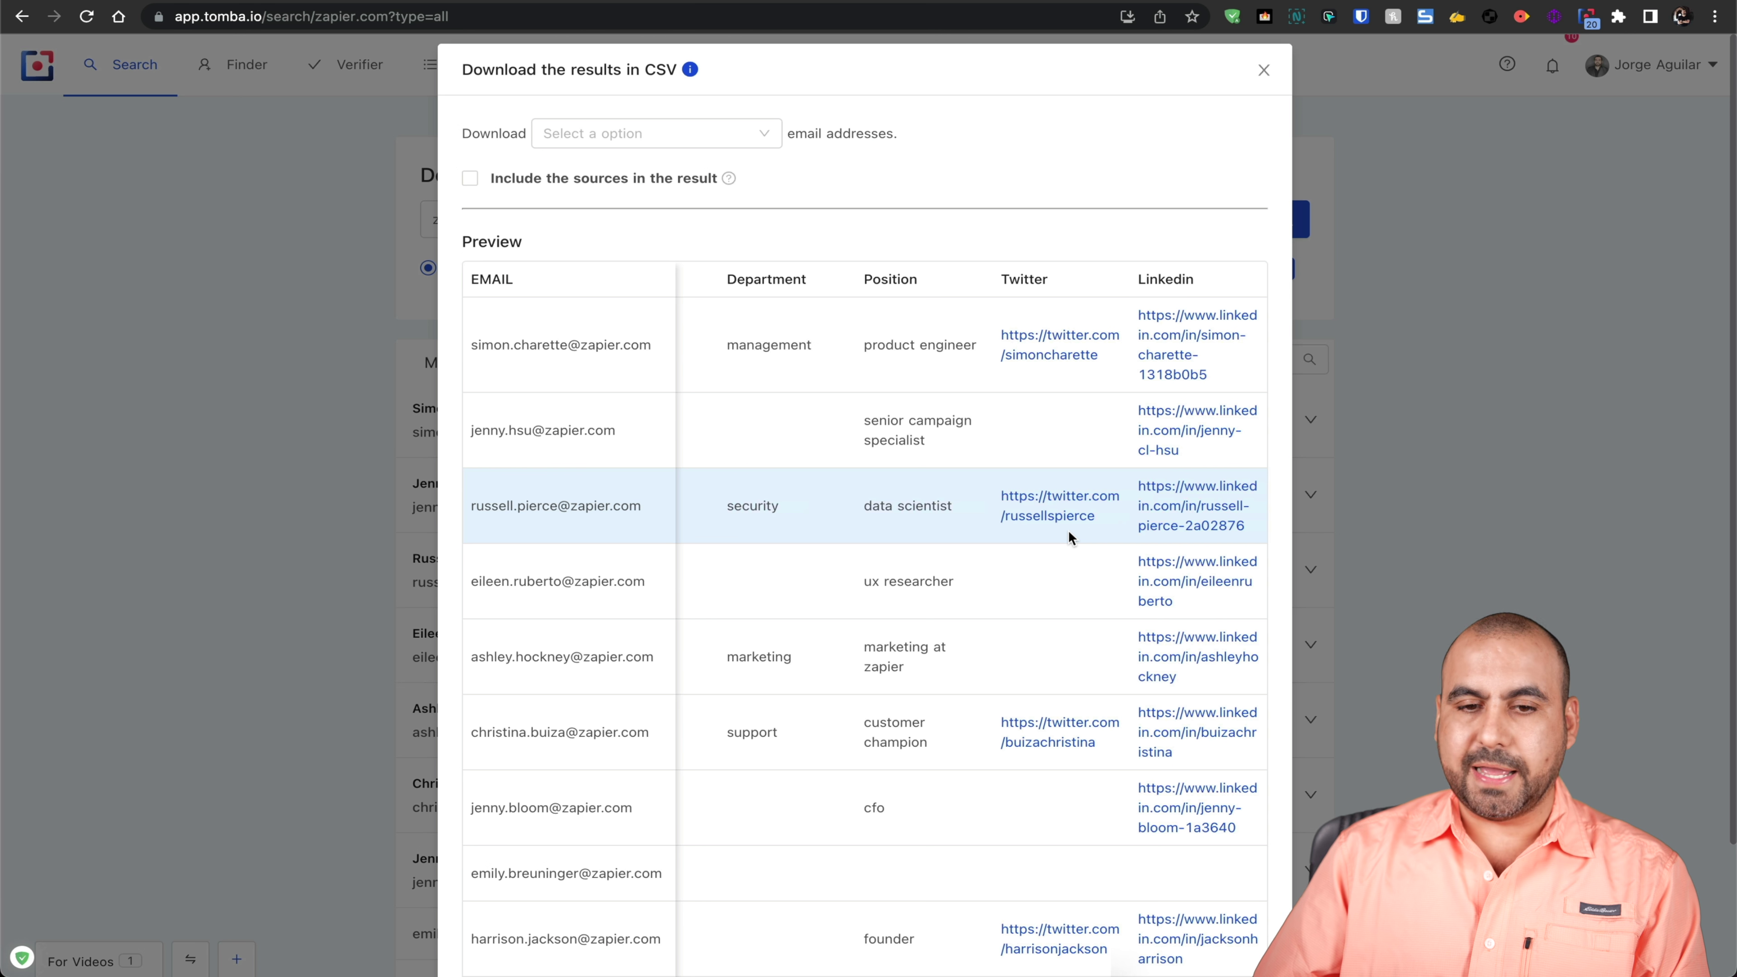
scroll(1068, 535, "down", 5)
left_click(1166, 932)
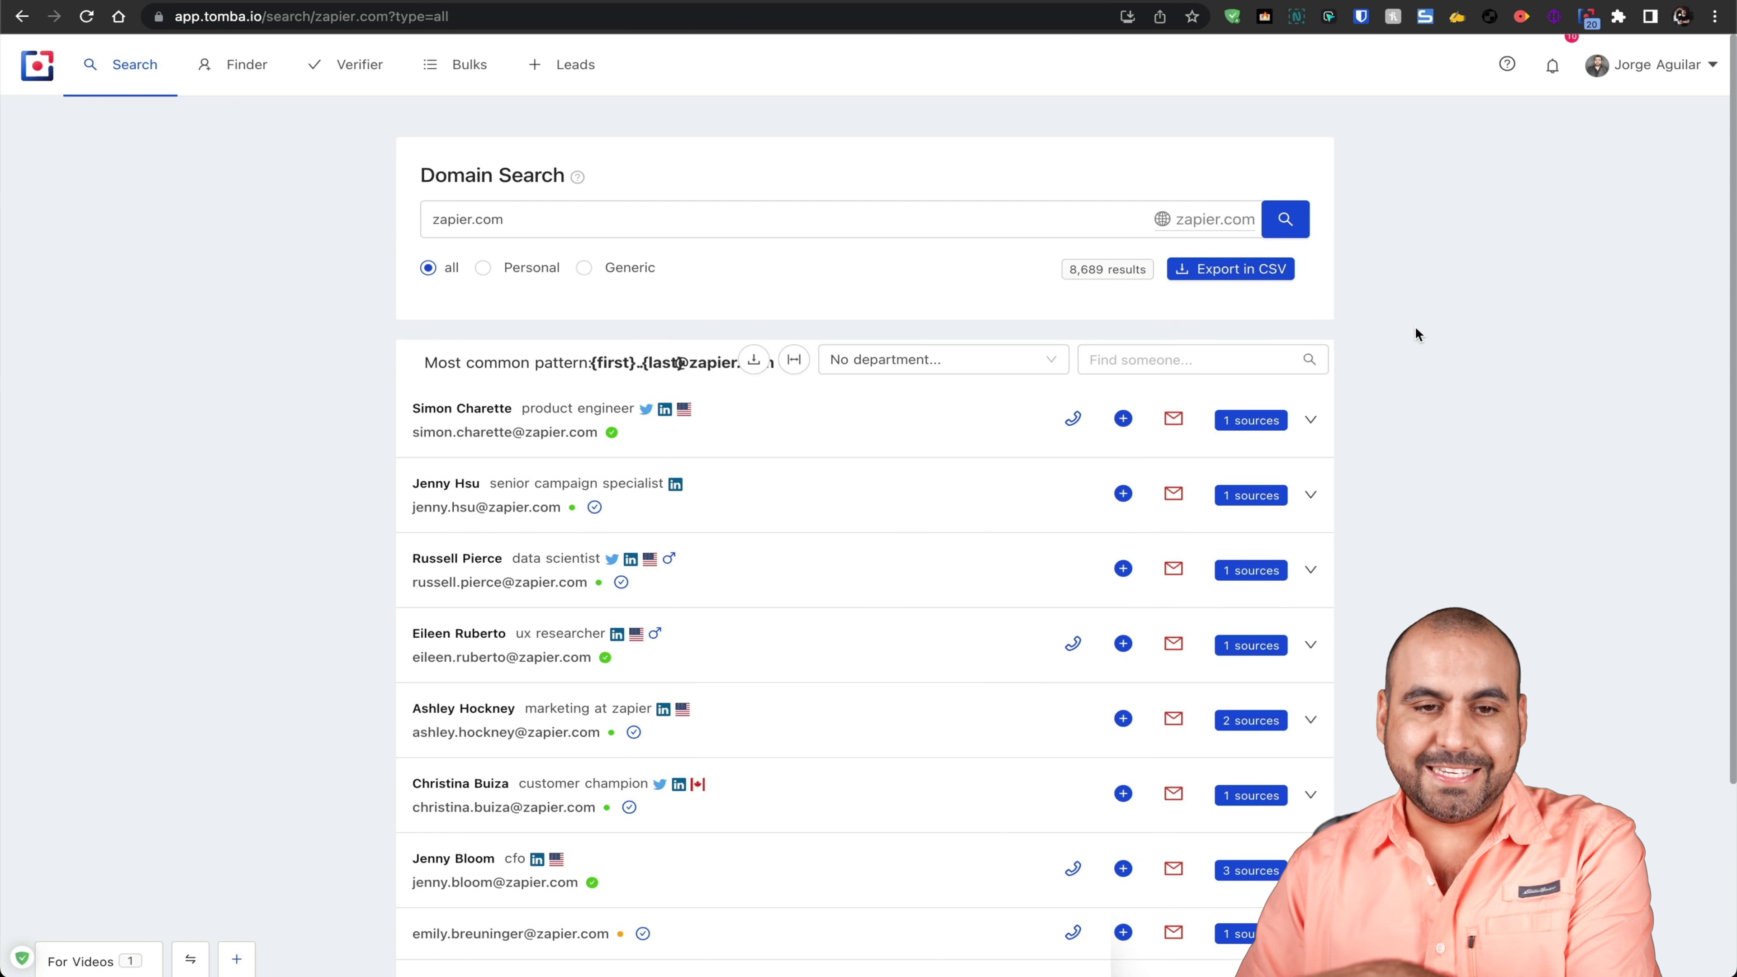
left_click(244, 80)
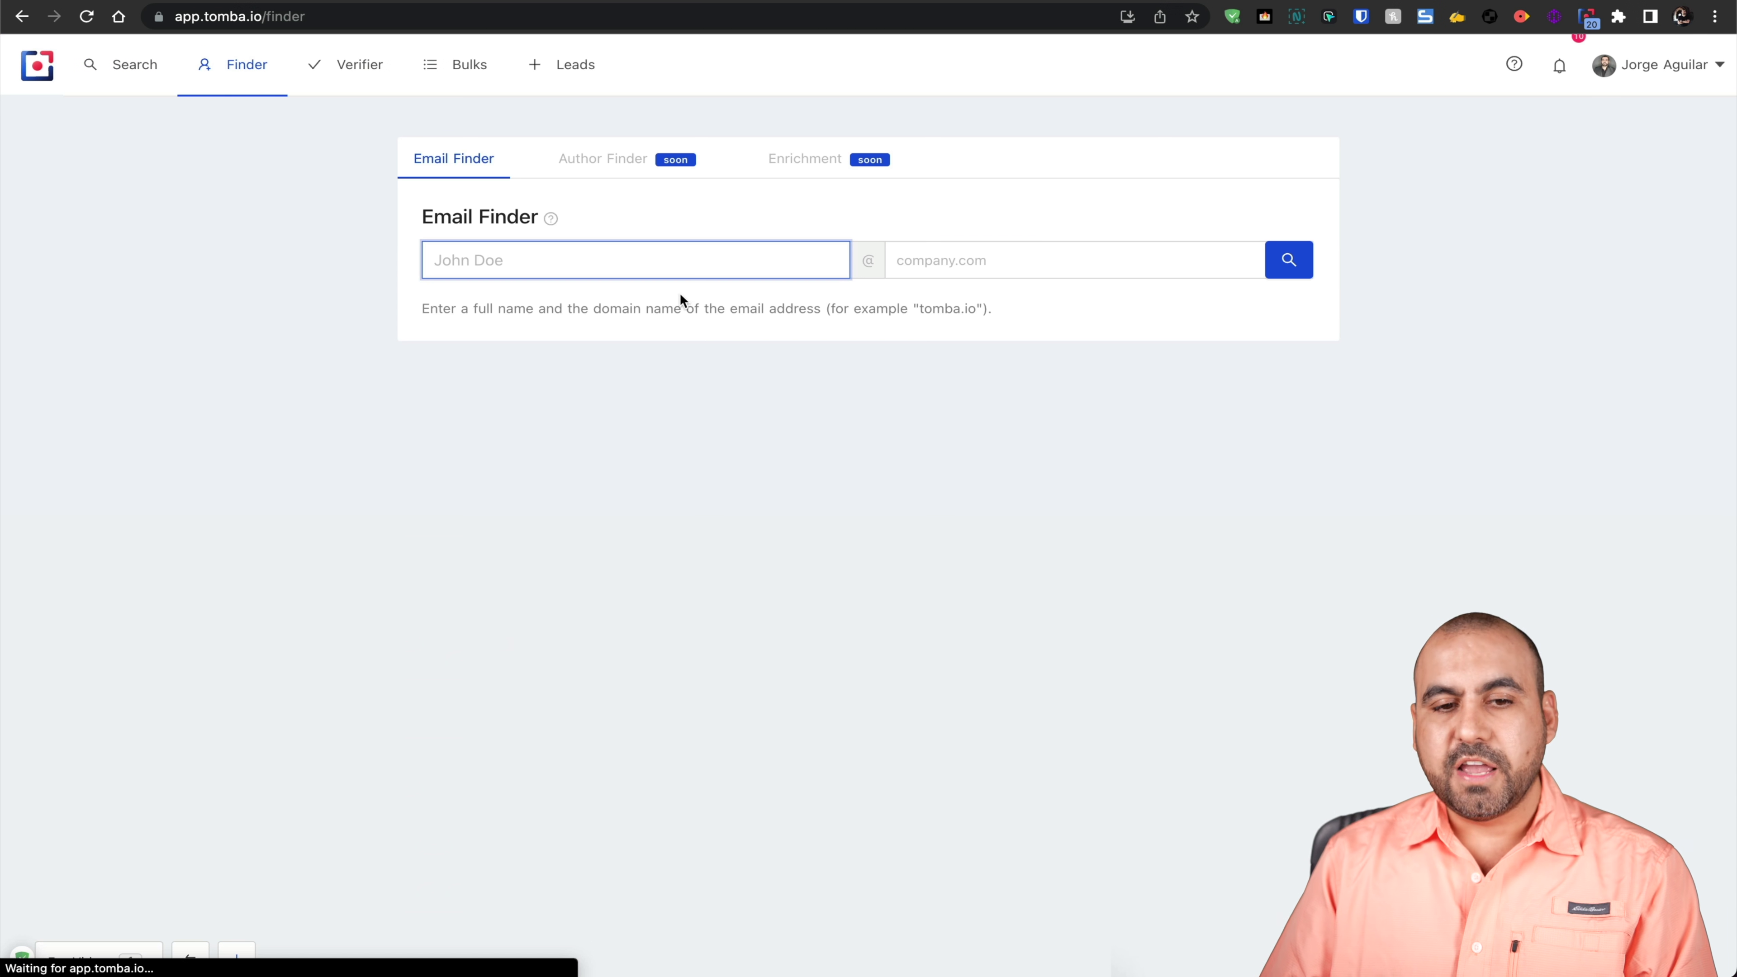
Step: Find the named person's email at saasmaster.net, correcting the mistyped .com domain, then verify it
left_click(696, 272)
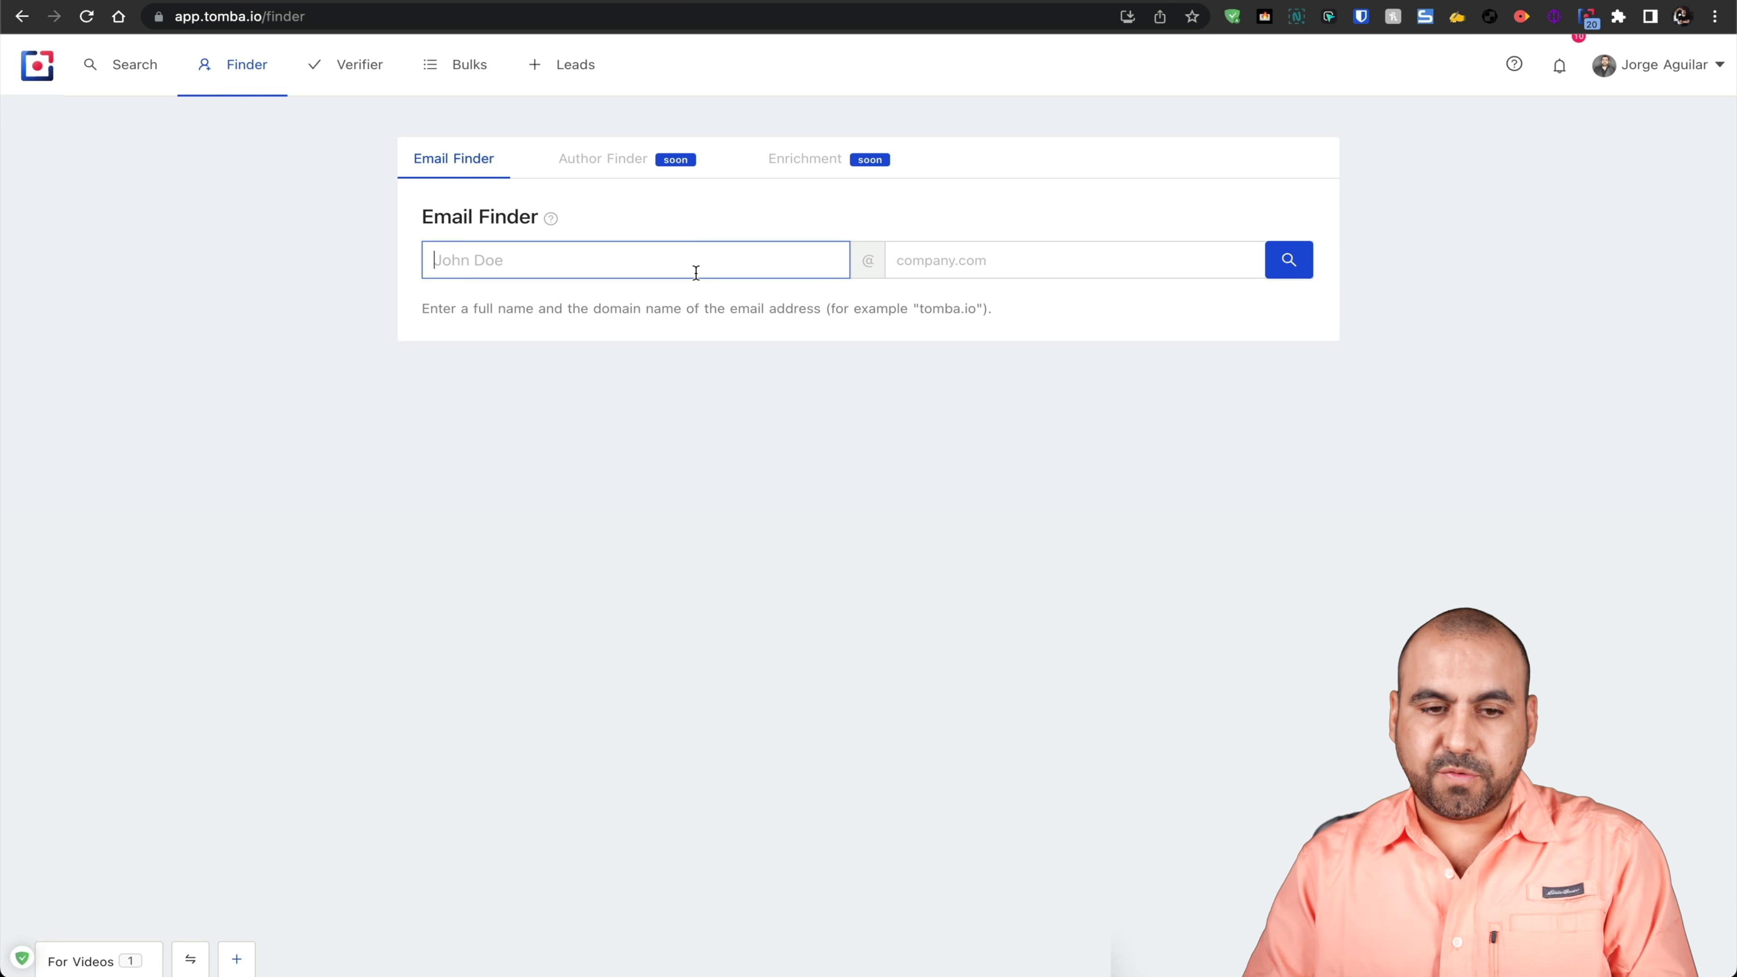
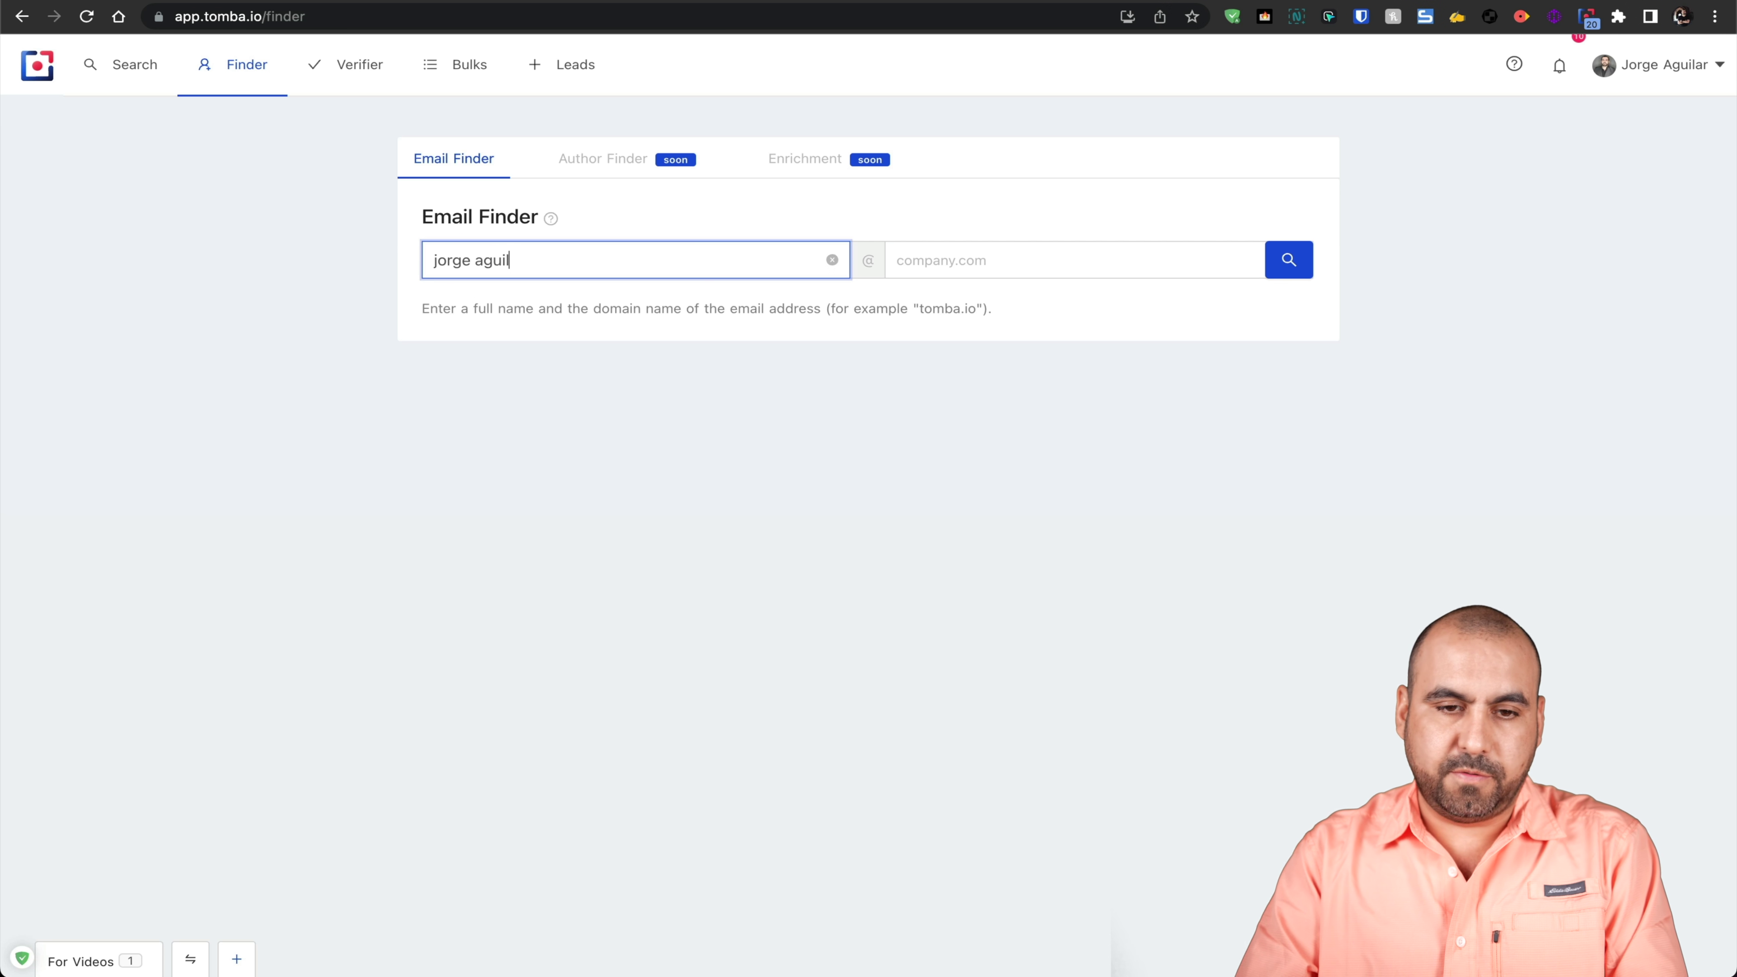
key("Tab")
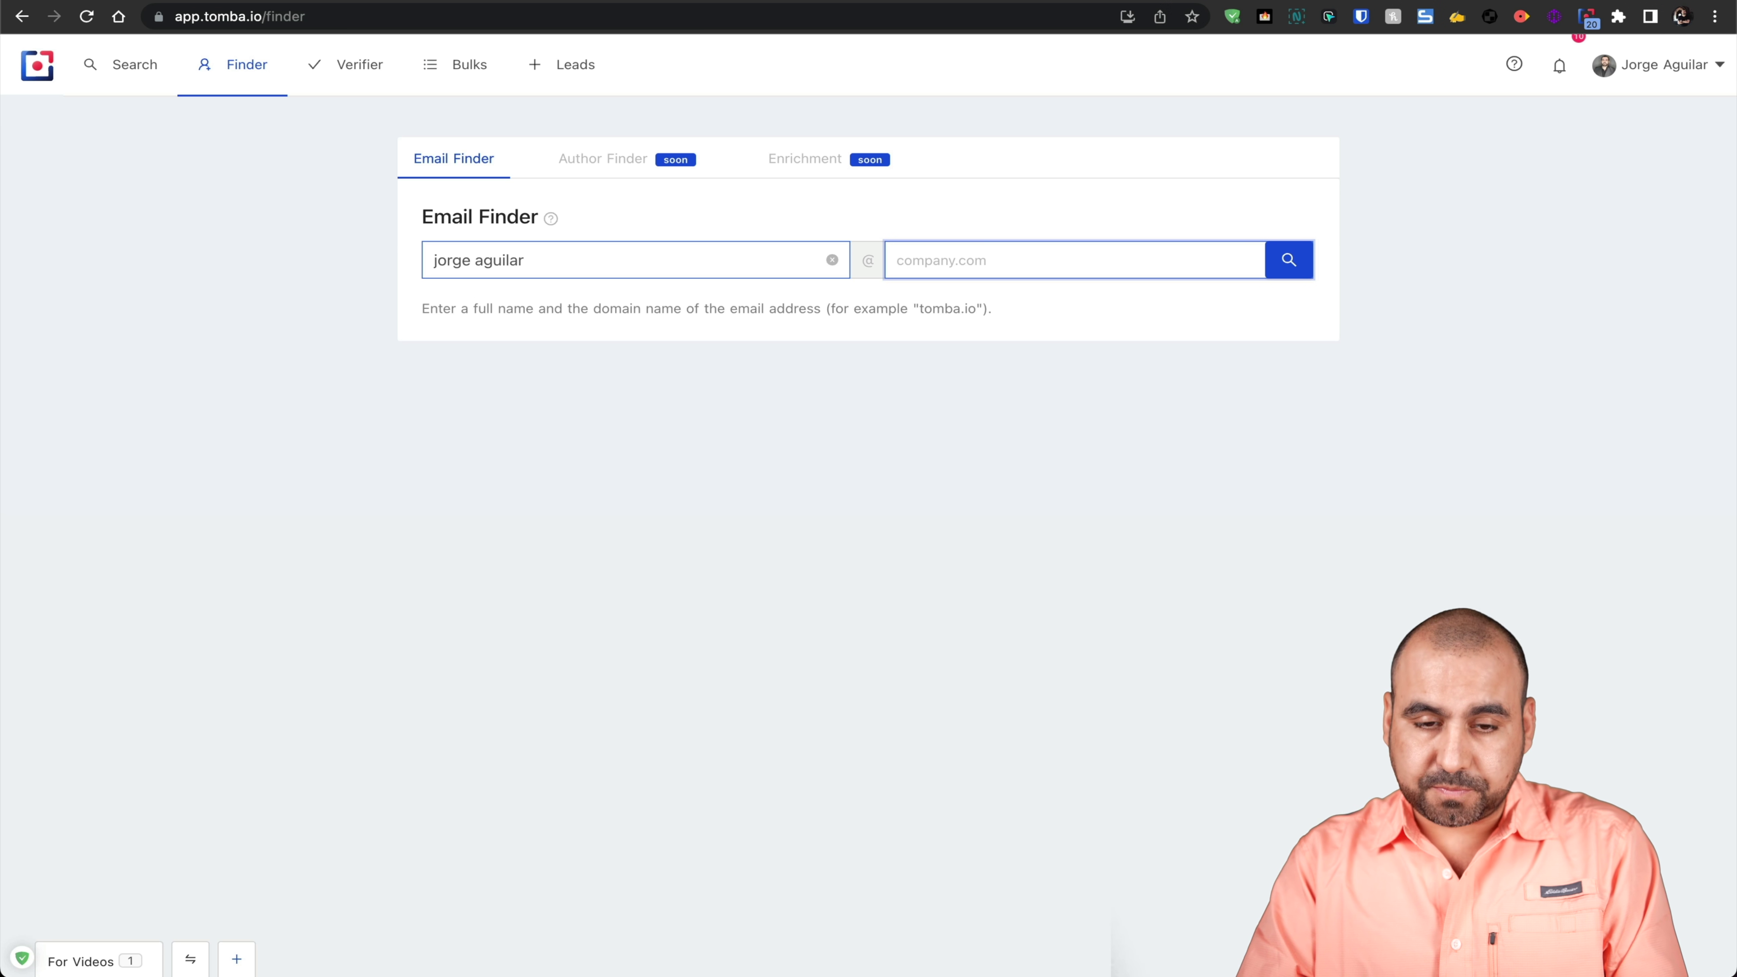
type("saasmaster")
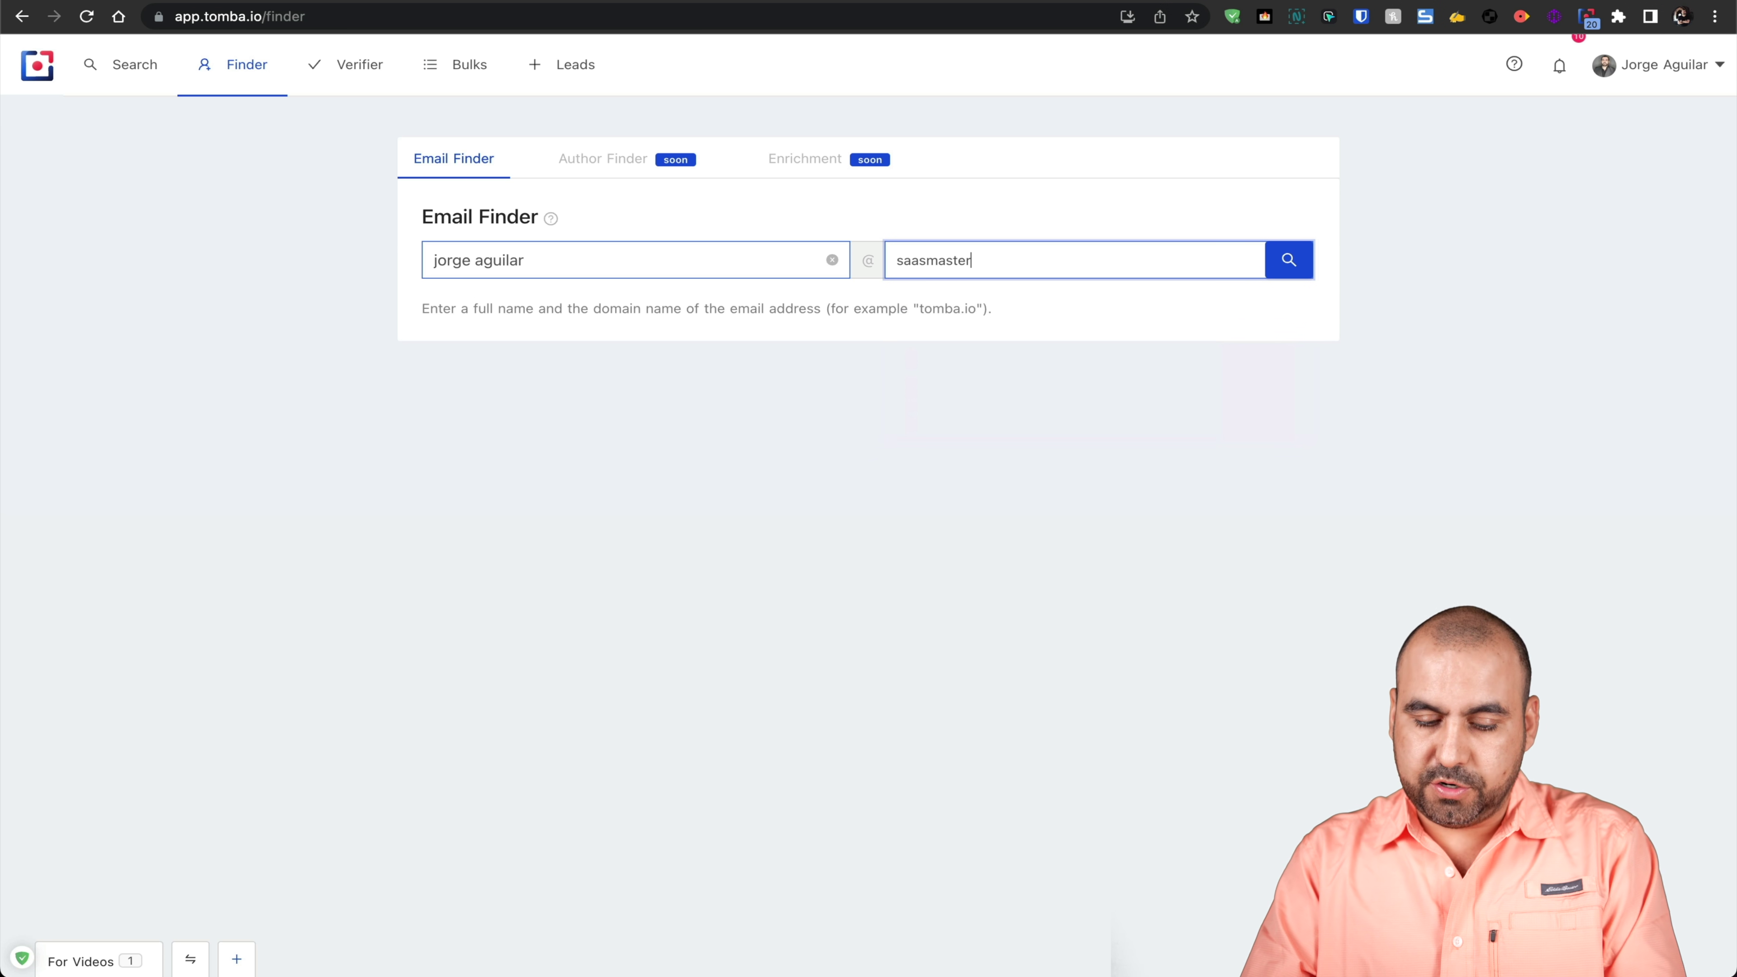
type(".com")
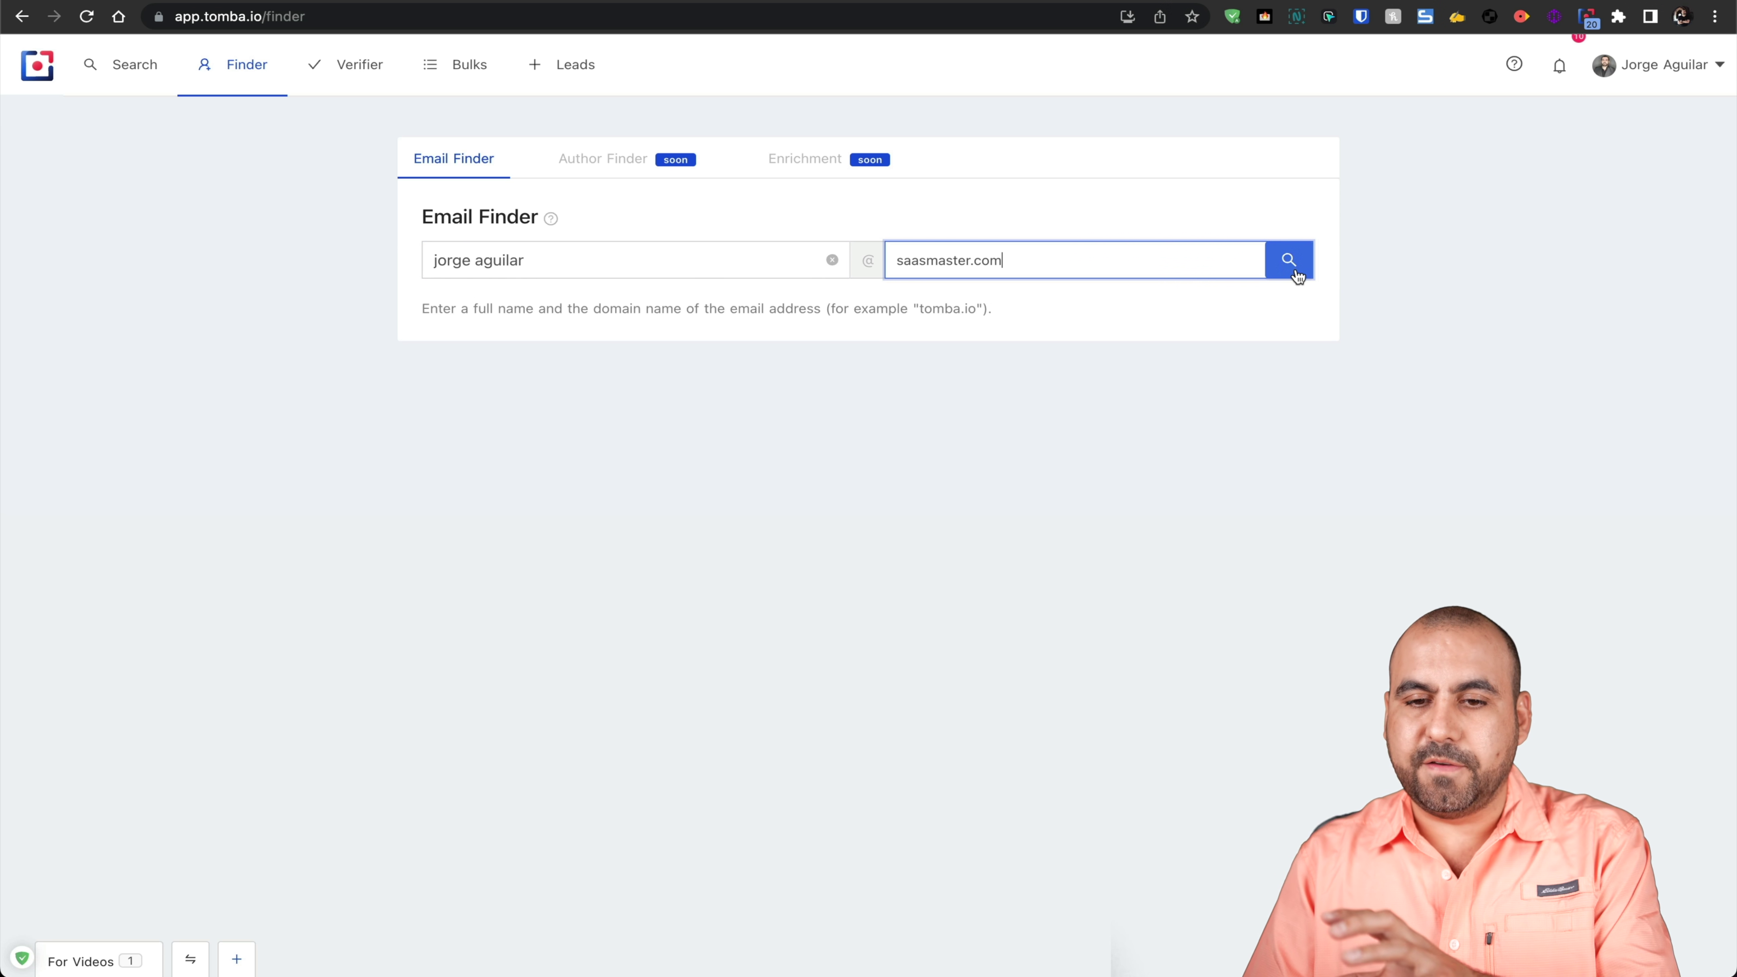
key("shift+Left")
key("shift+Left")
key("shift+Left")
key("BackSpace")
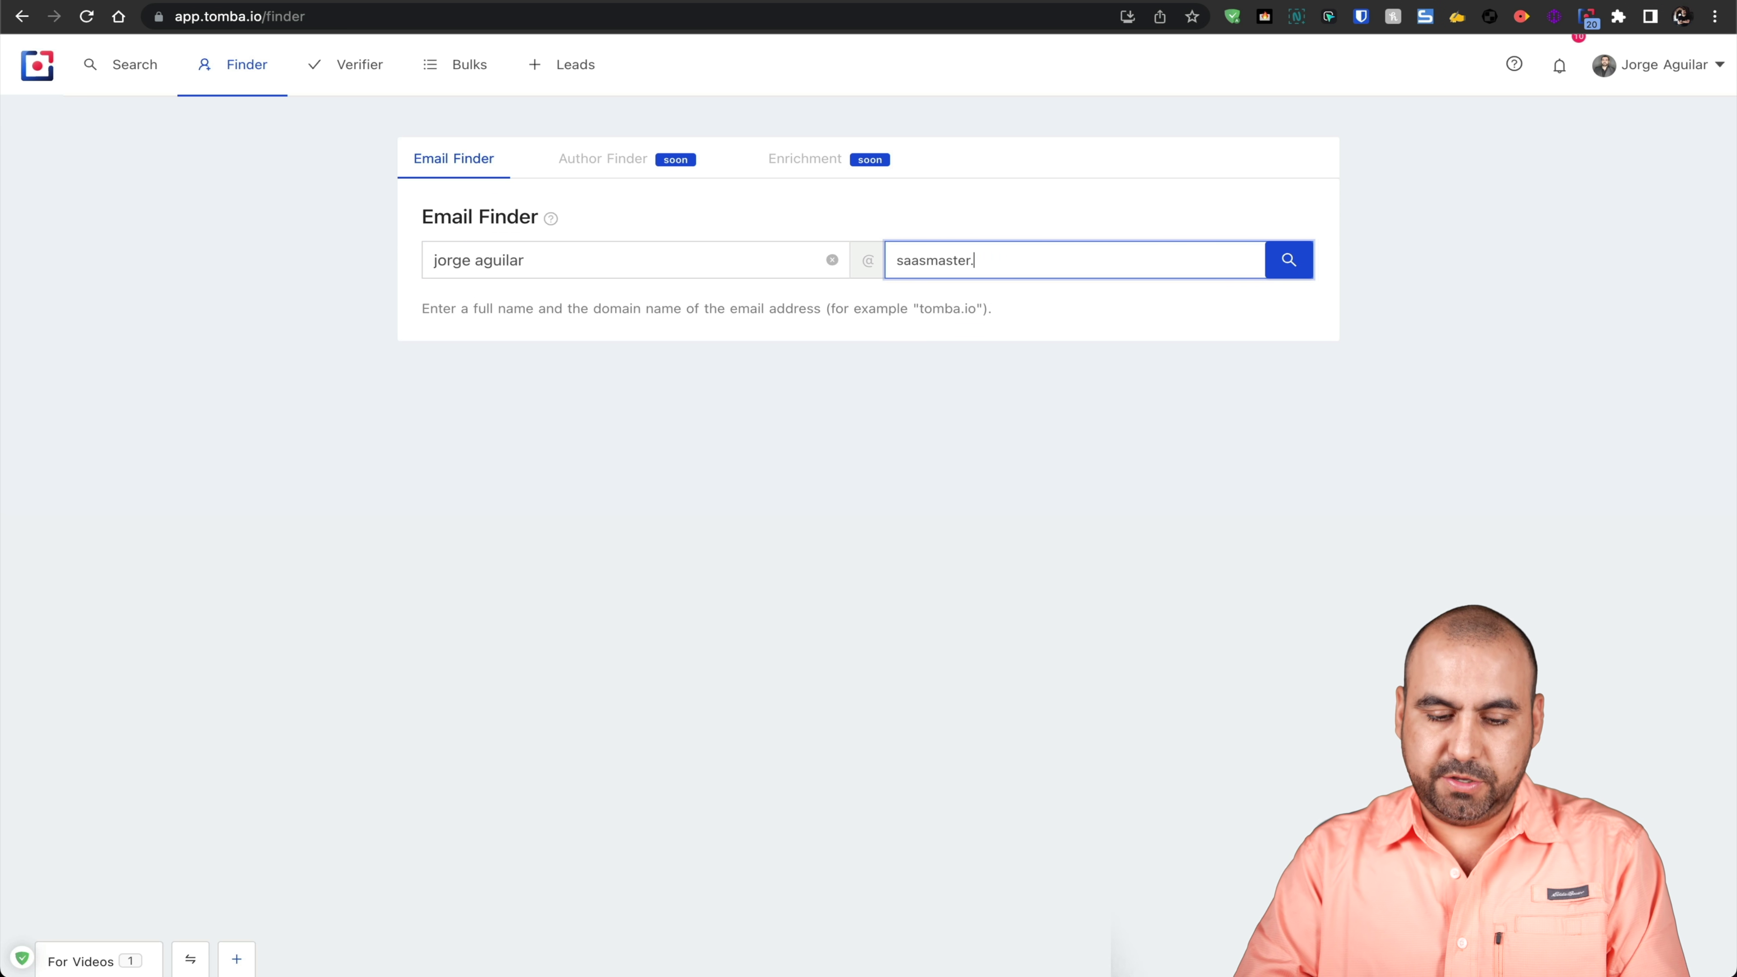
type("nwet")
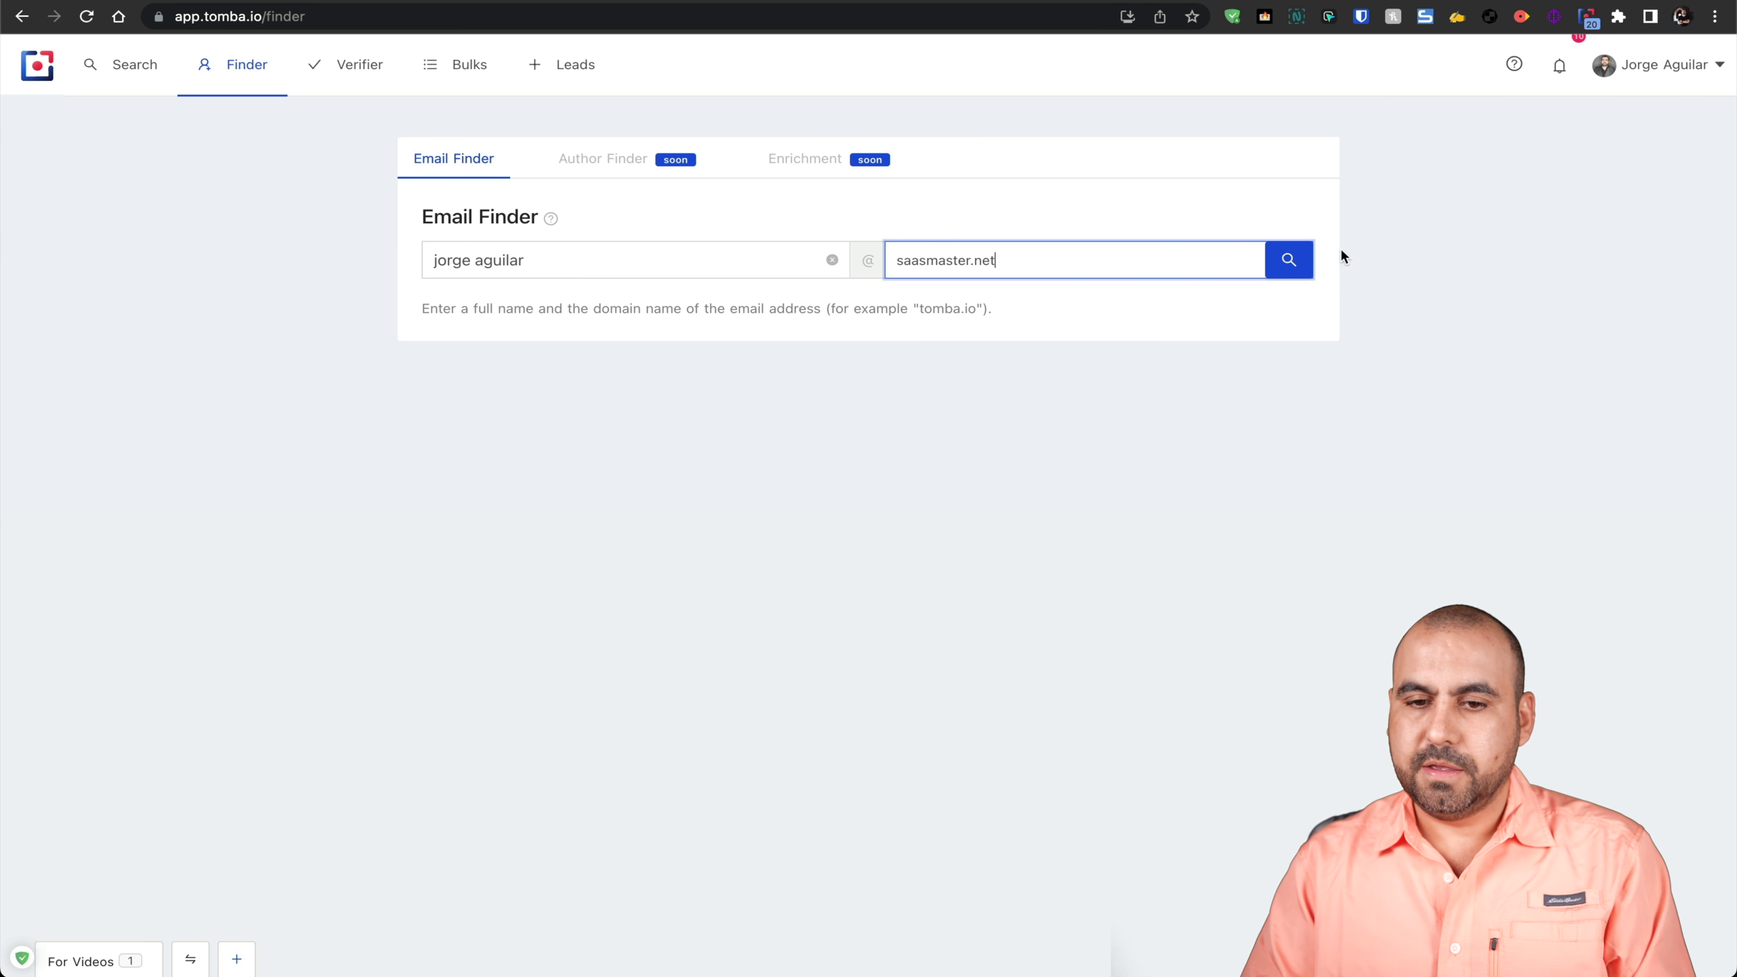
left_click(1280, 266)
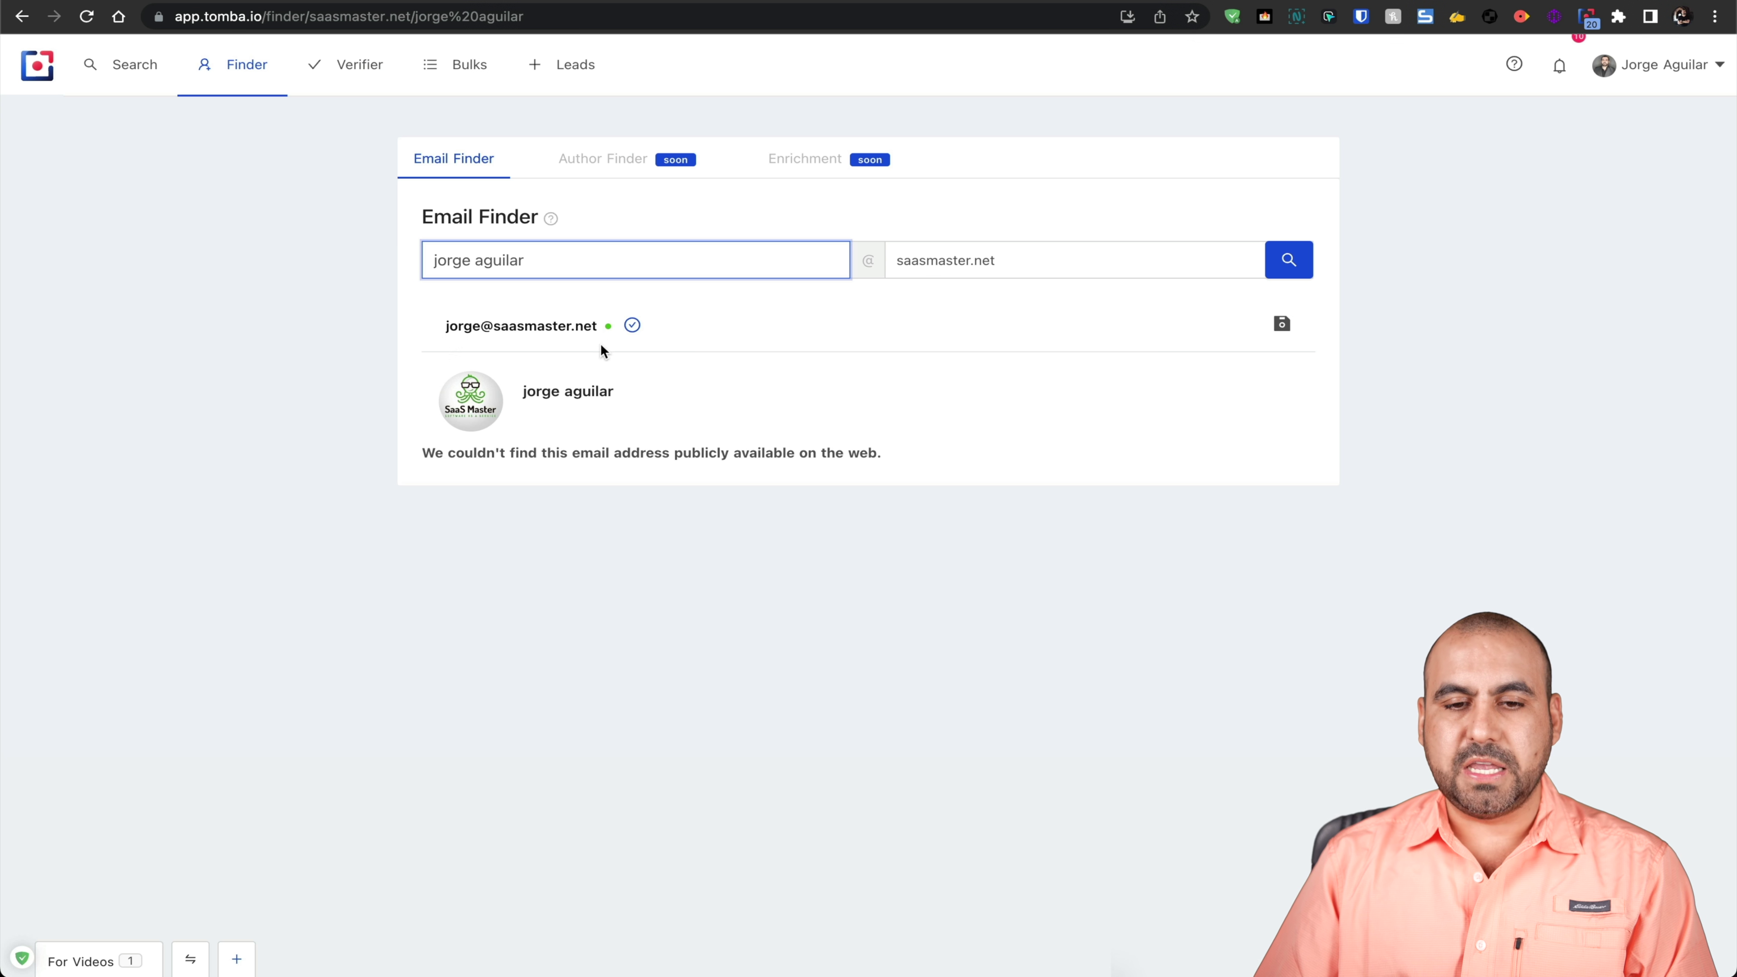
left_click(636, 329)
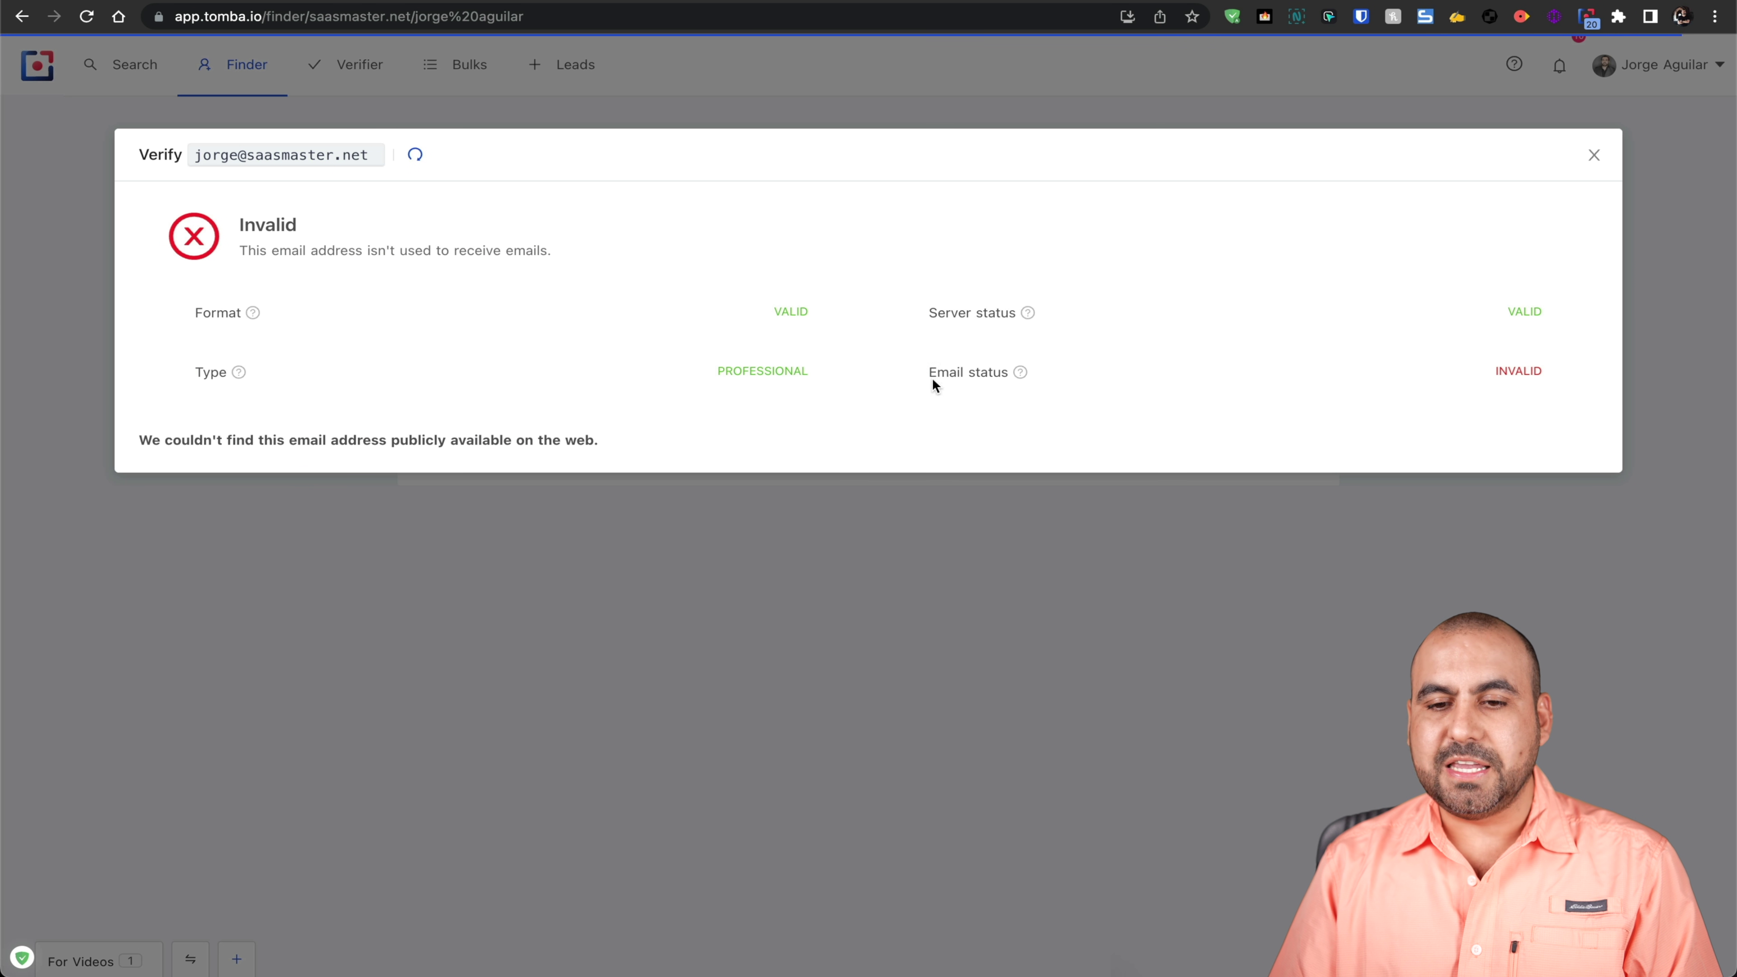
Step: Highlight the Email status label and its INVALID value in the verification result
left_click_drag(929, 373, 1011, 375)
double_click(1502, 365)
left_click(1412, 382)
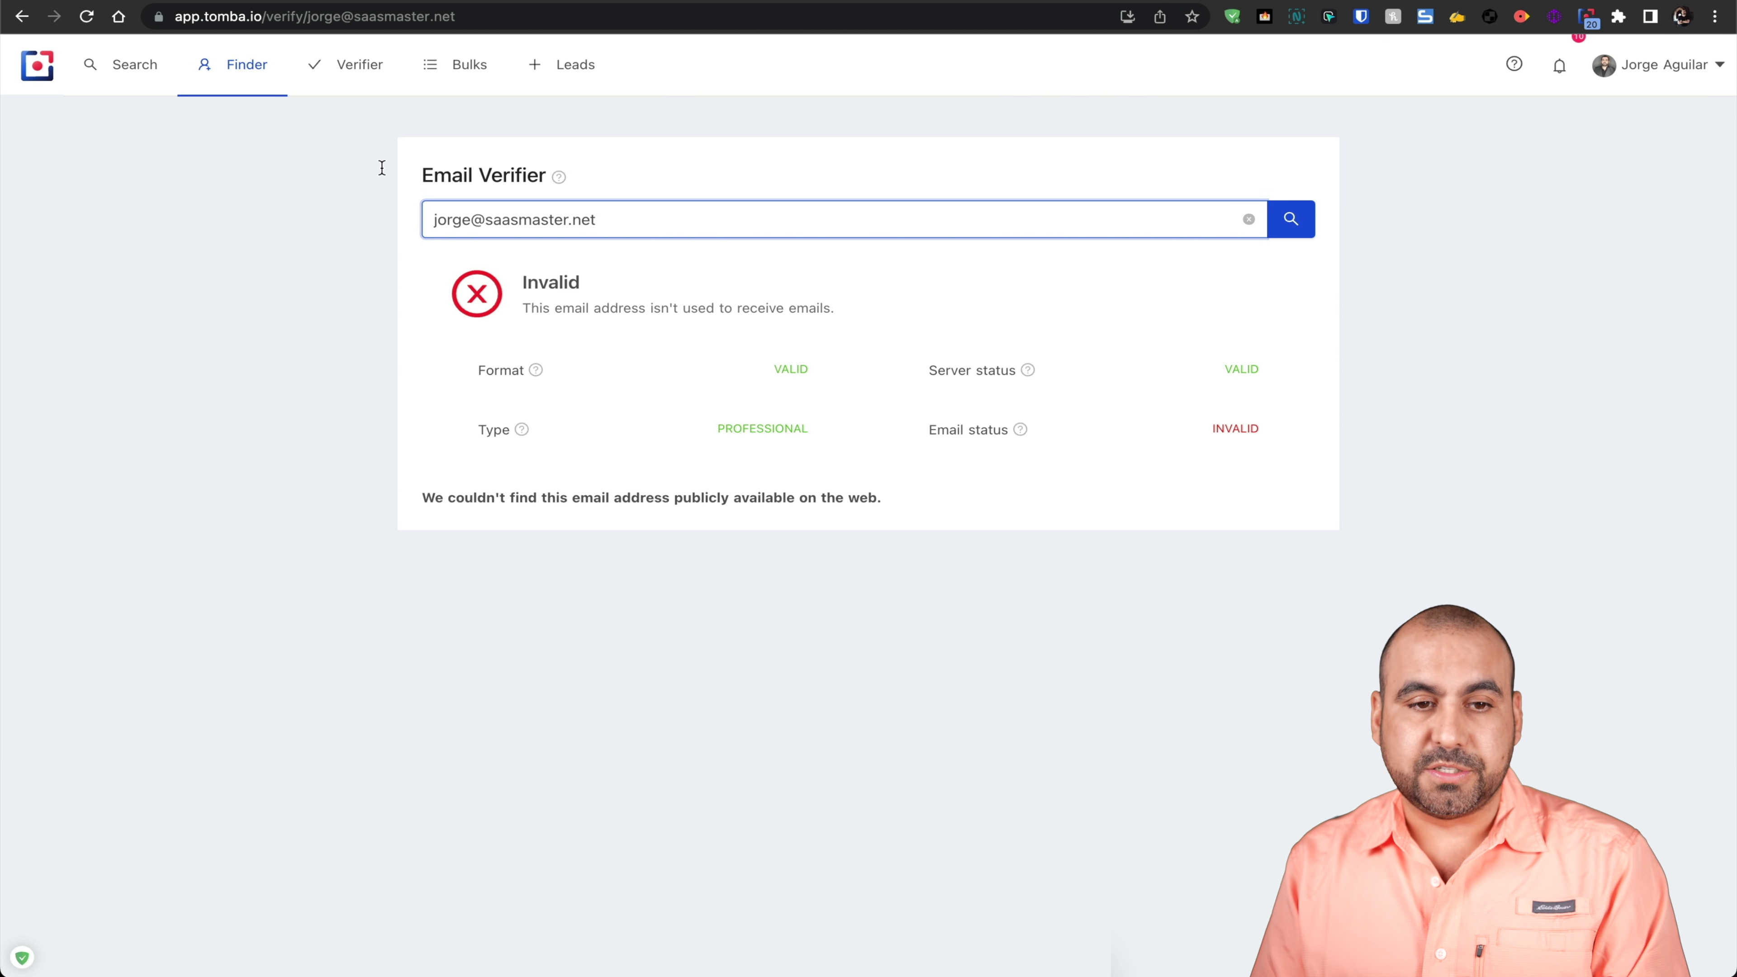
left_click(386, 69)
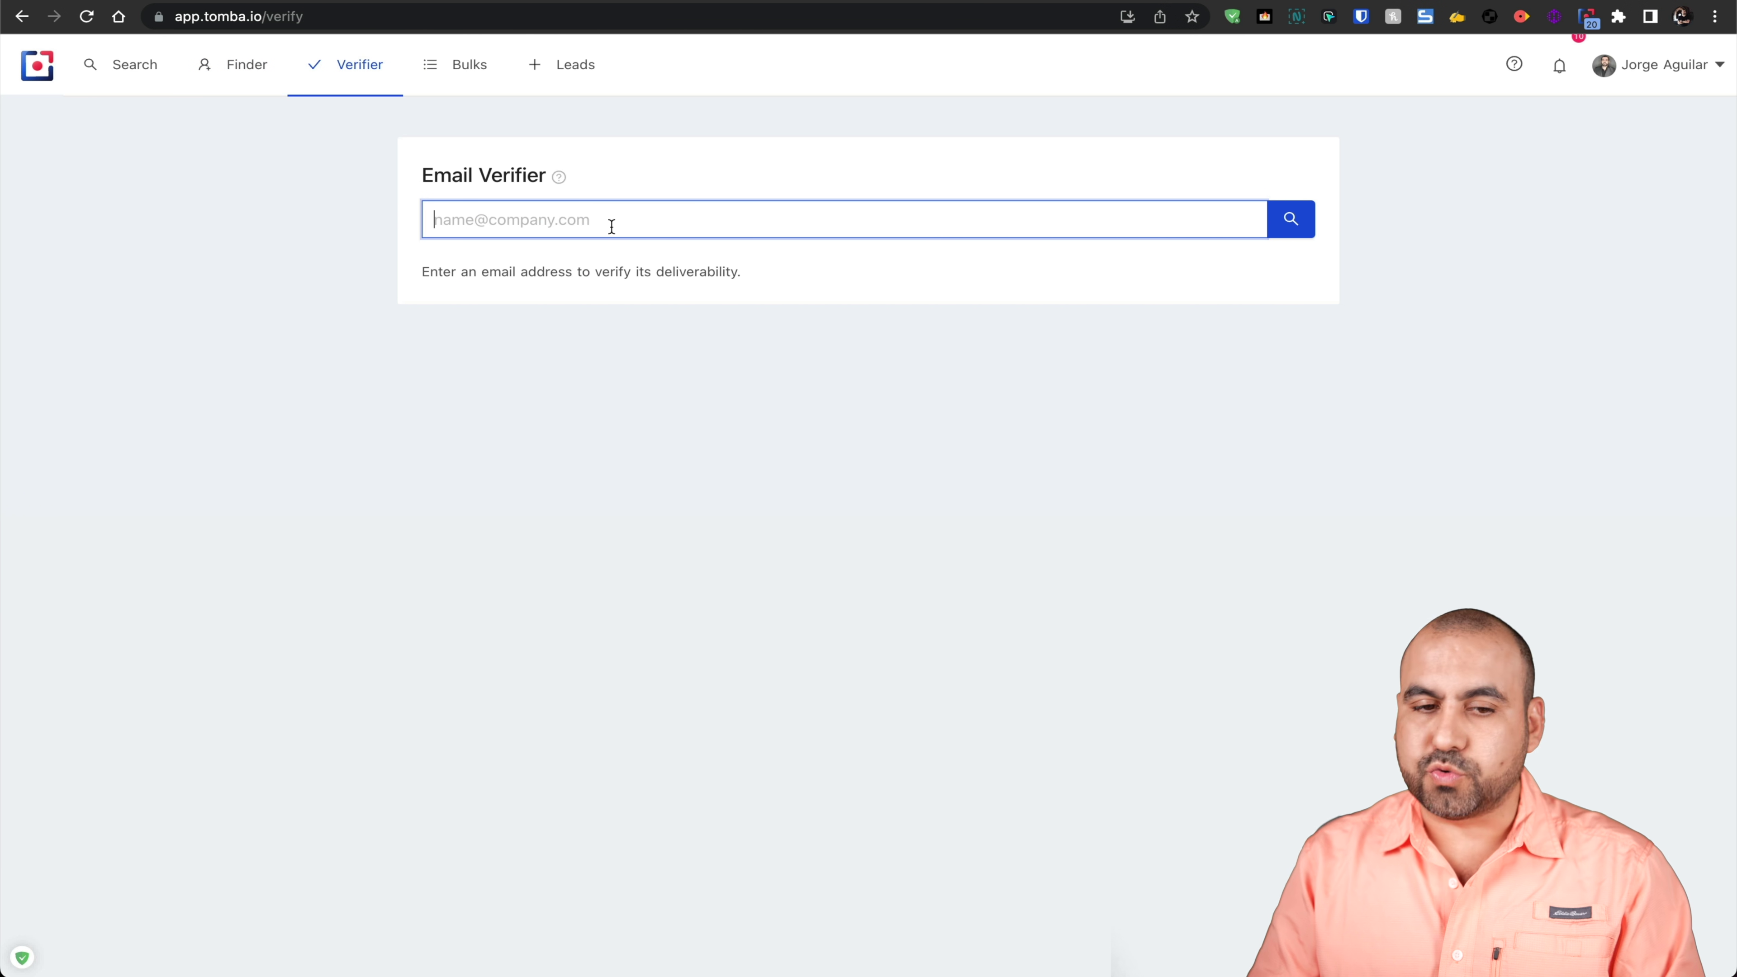
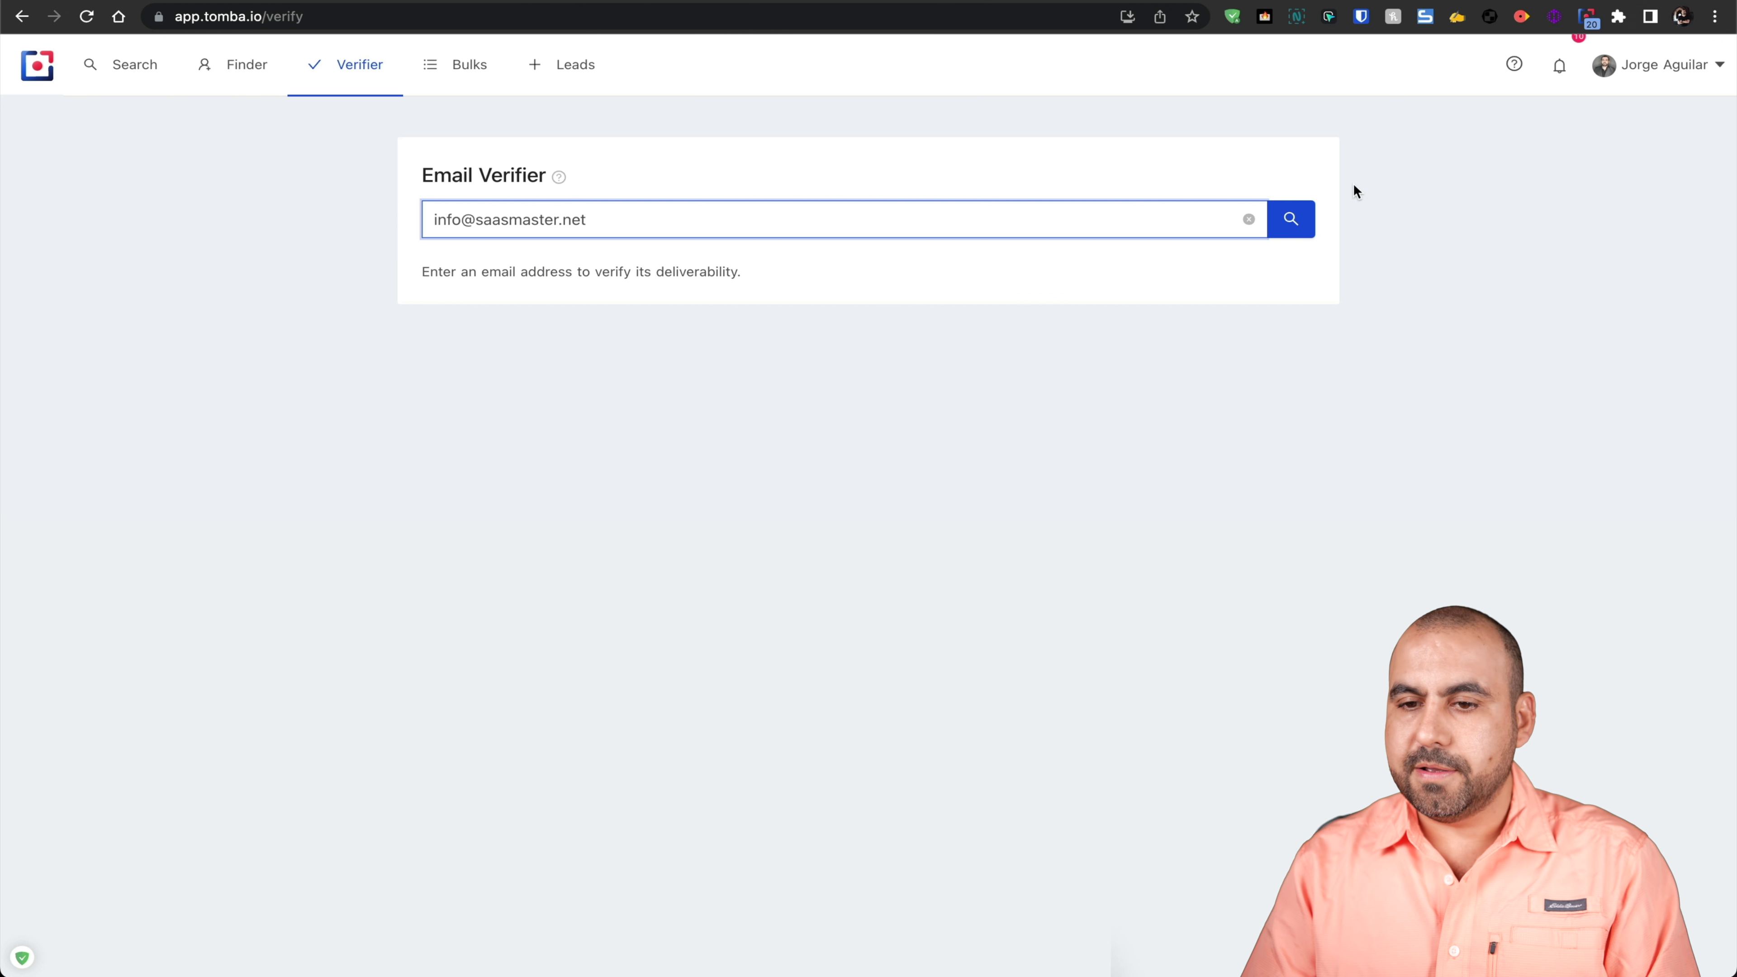
left_click(1290, 219)
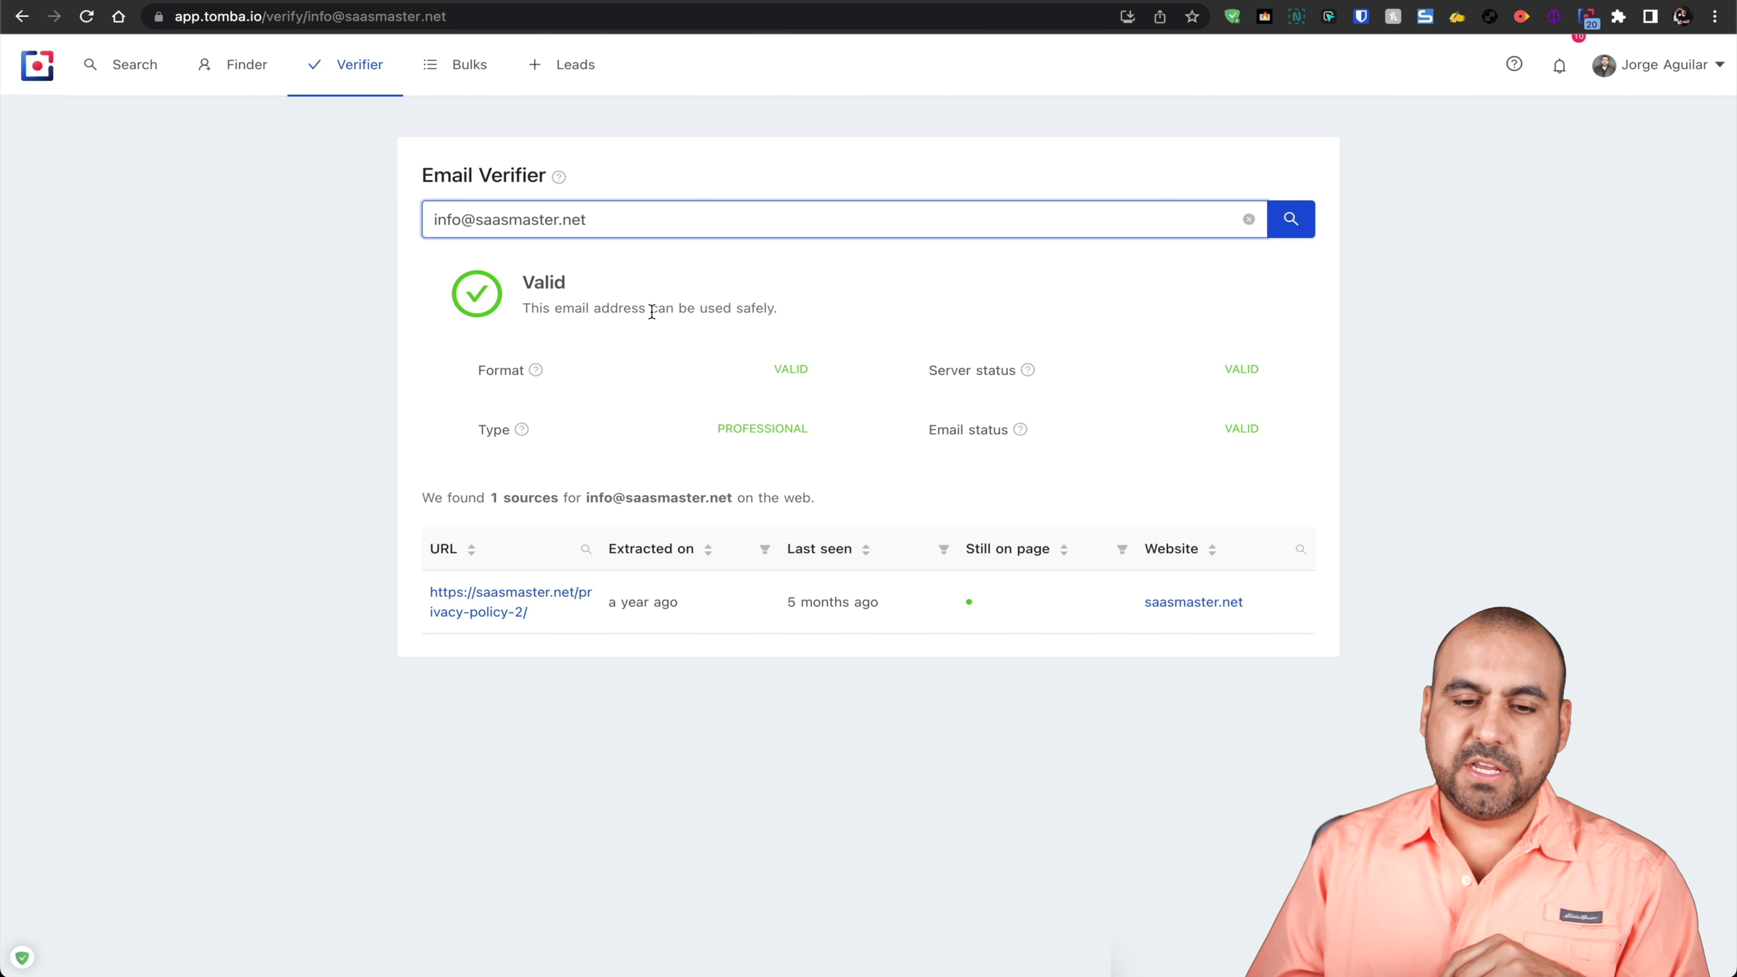
left_click(453, 67)
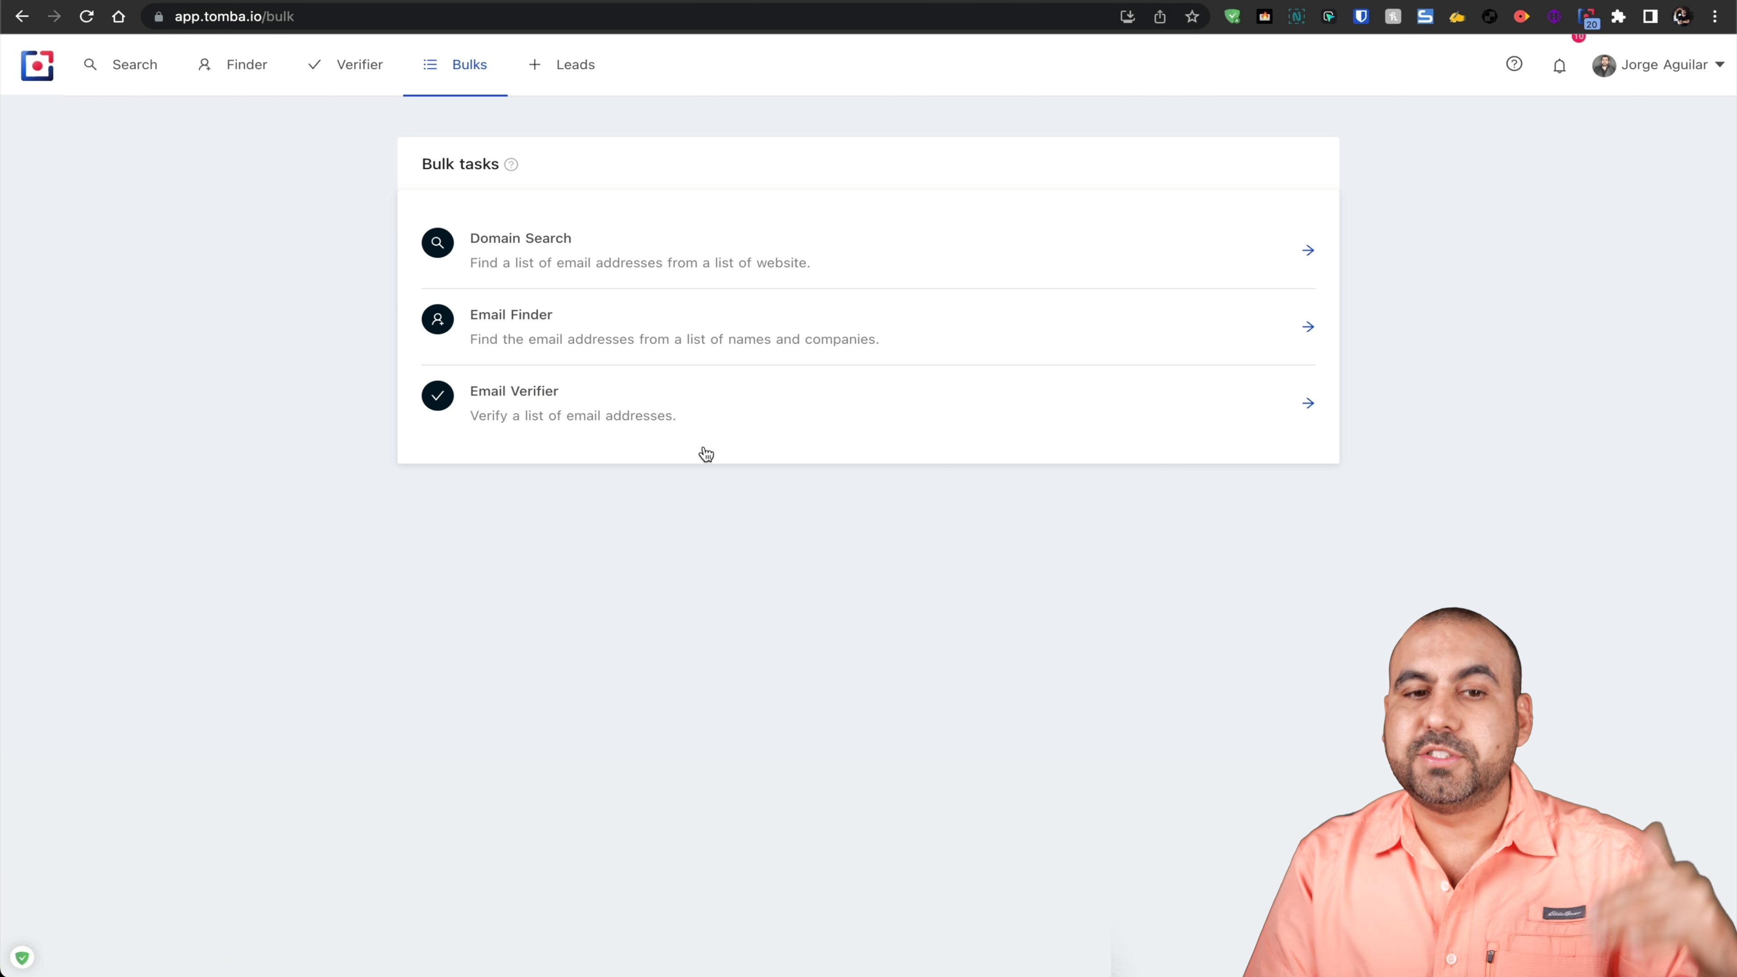
Step: Open the saved Leads page, then go to AppSumo's Tomba lifetime-deal page
left_click(573, 78)
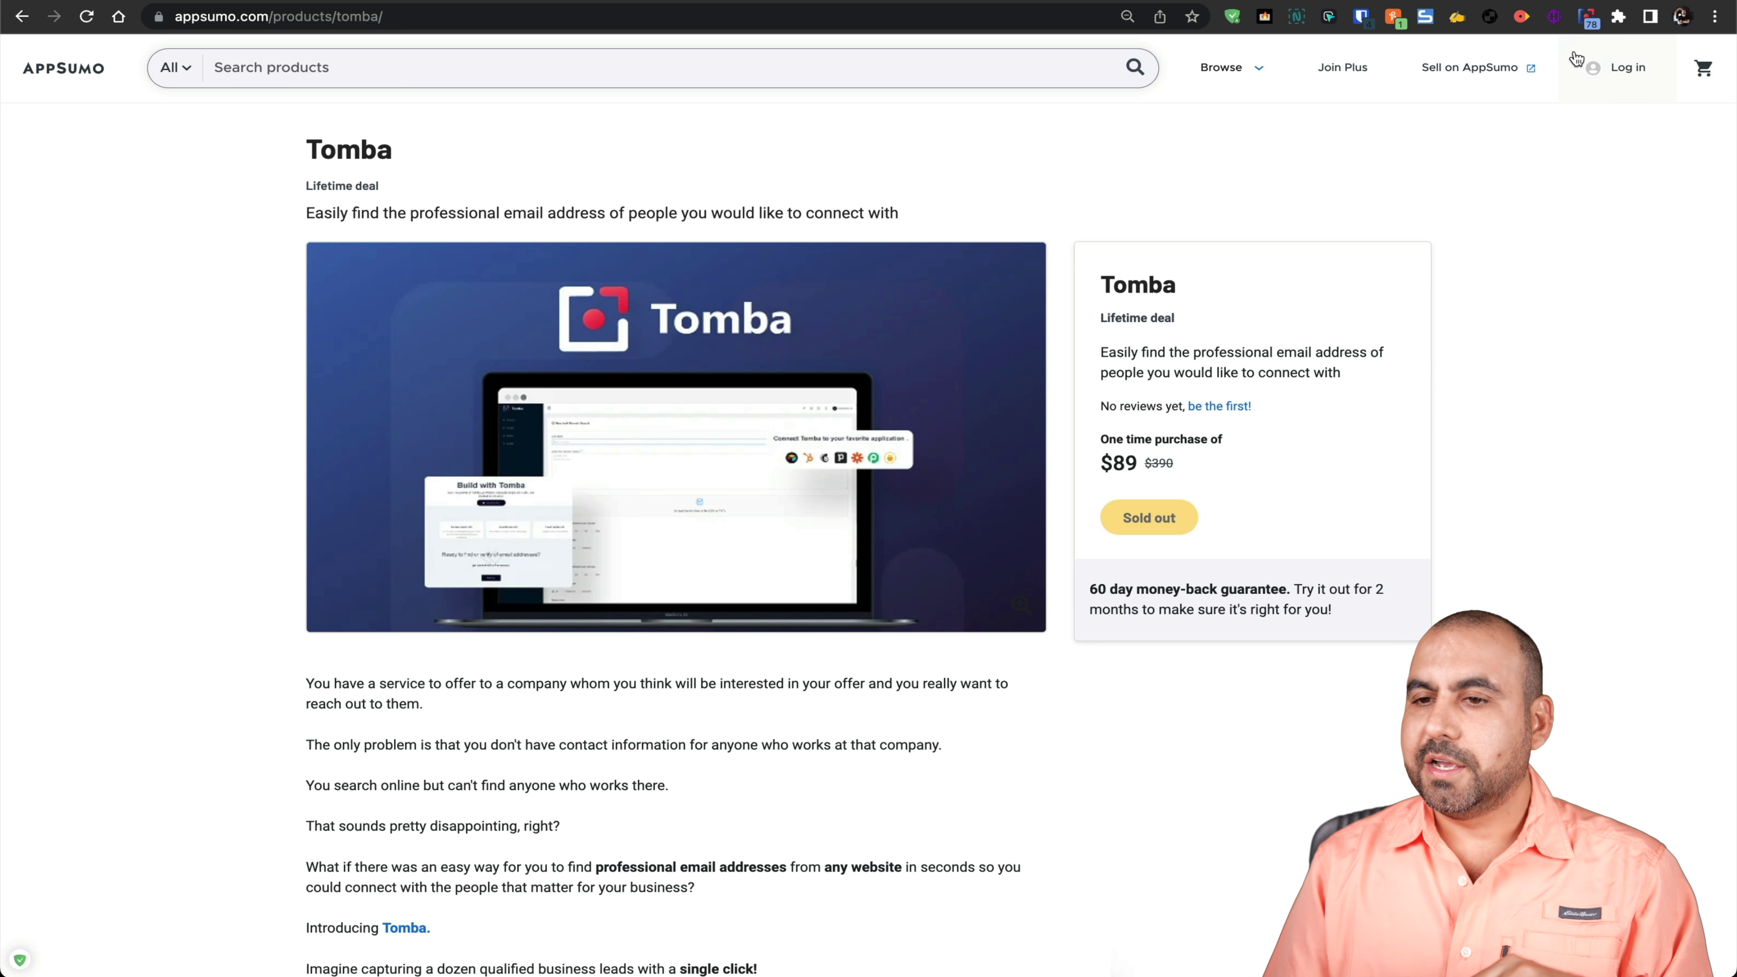
Step: Open the Tomba extension over AppSumo's deal page to list its 78 emails
left_click(1585, 18)
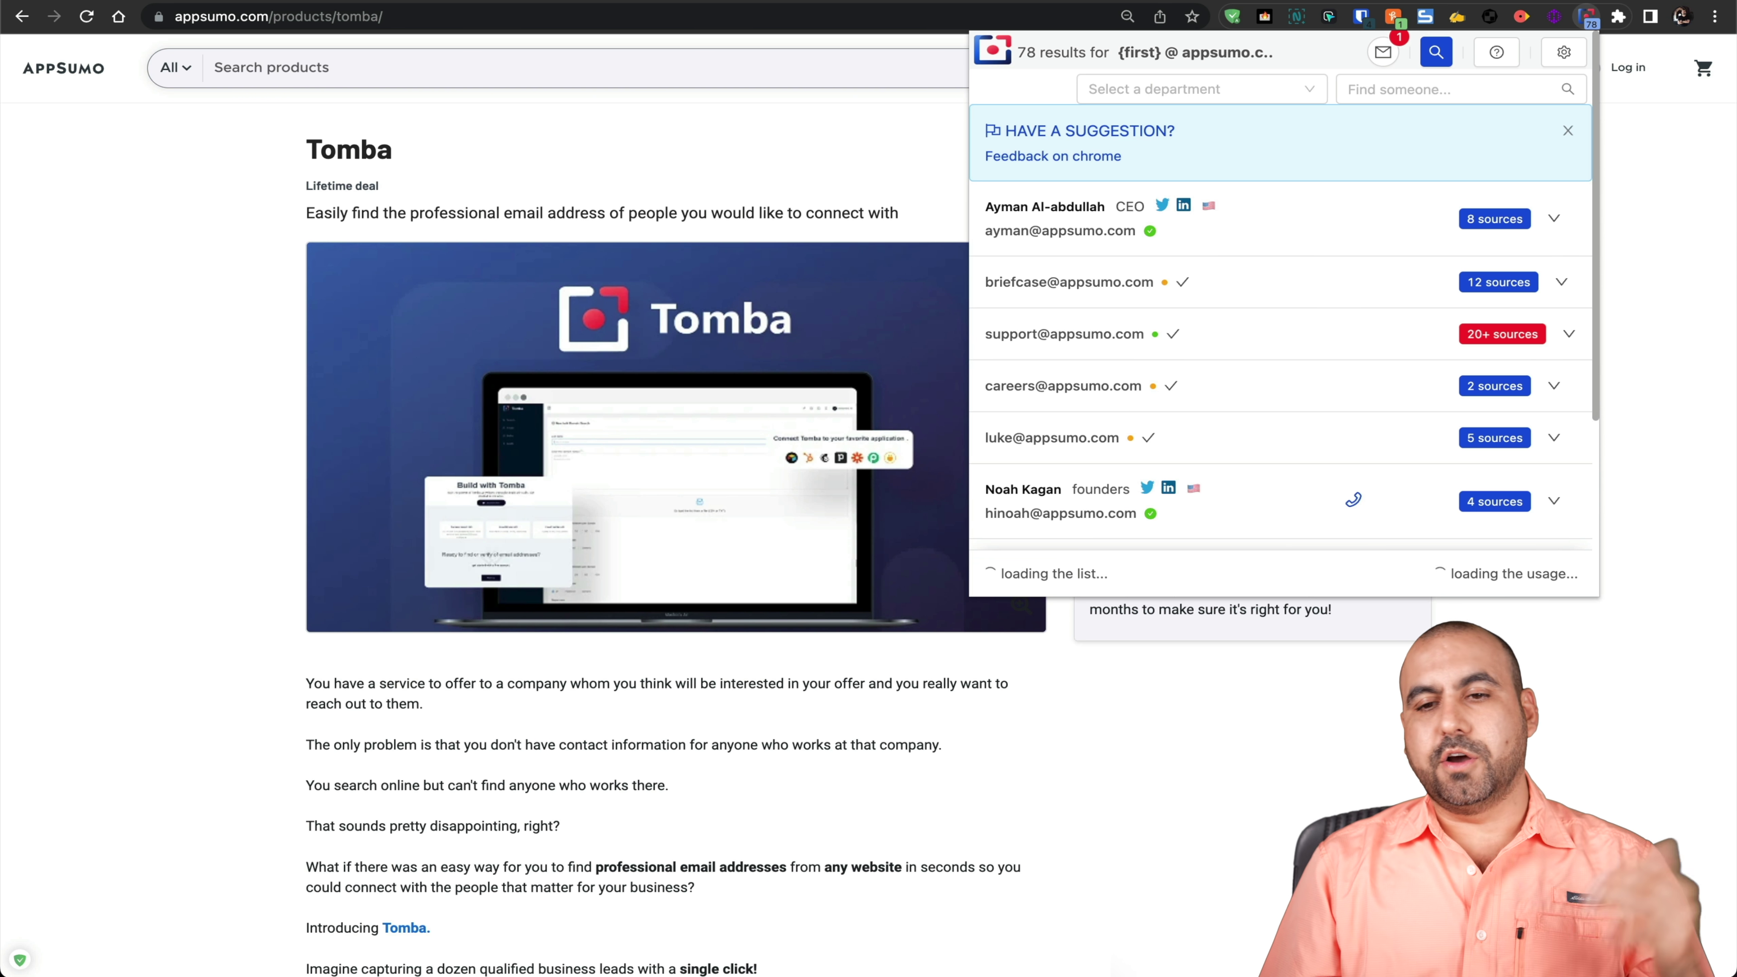